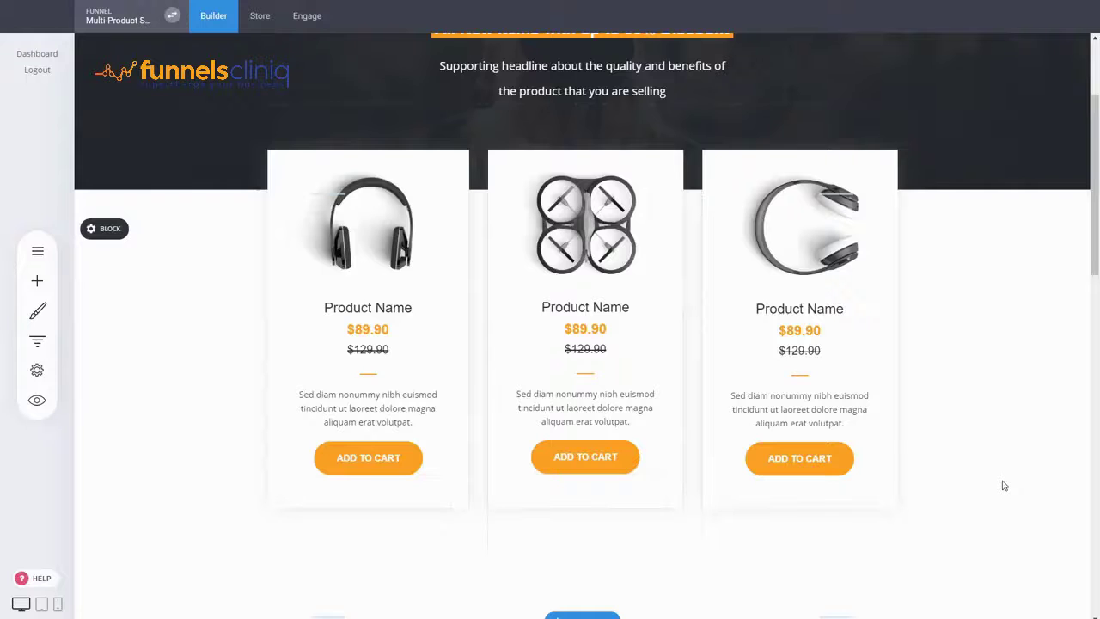
Step: Review the product page and the step list of the Multi-Product Sales Funnel
scroll(1002, 484, up, 1)
scroll(1002, 484, down, 1)
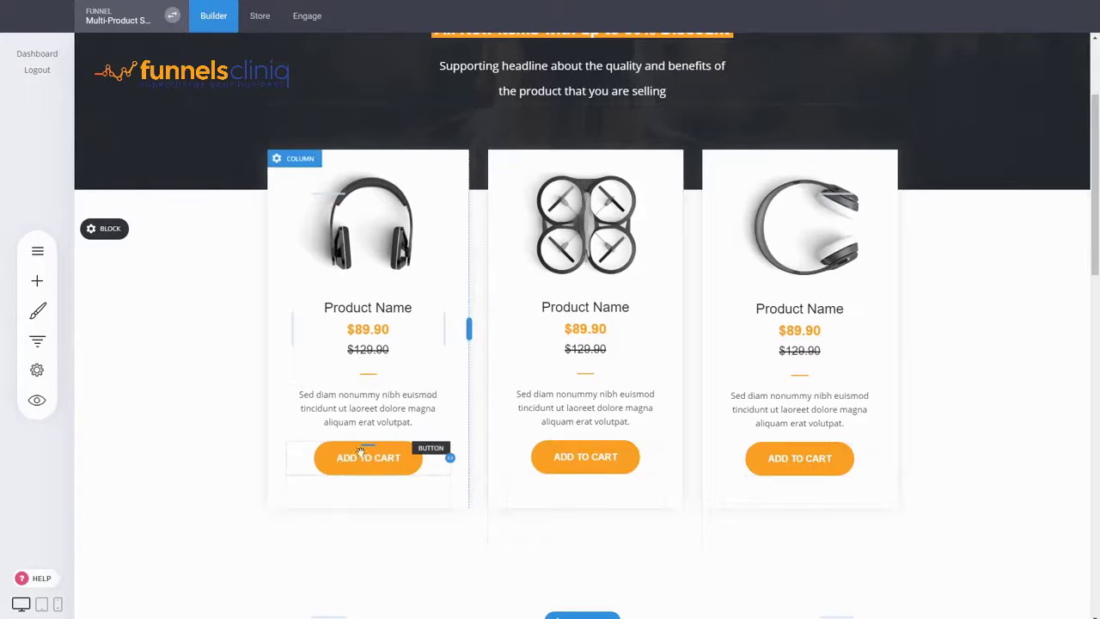
click(37, 340)
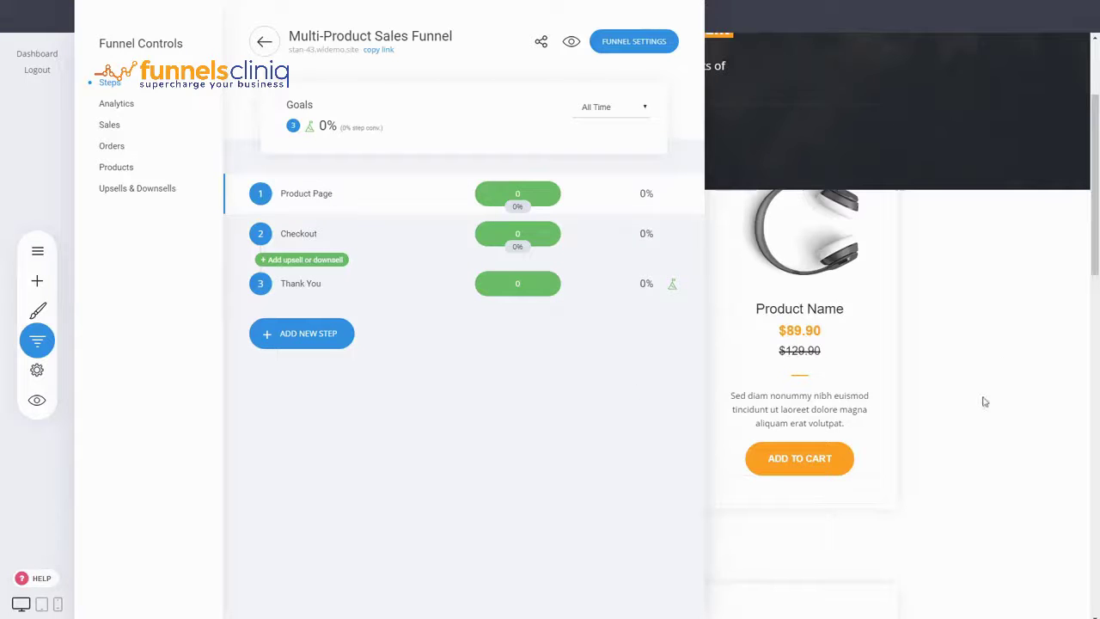
click(992, 442)
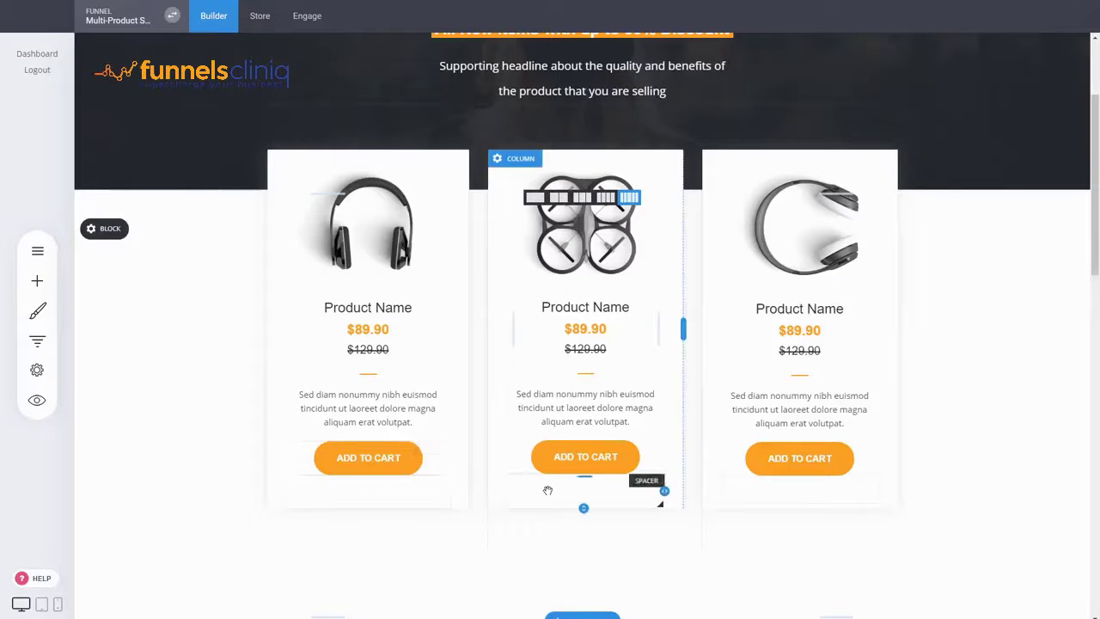
Step: Link the first product's ADD TO CART button to add Web Building Theme to the cart and show the Upsell 1 popup, and save the page
click(370, 458)
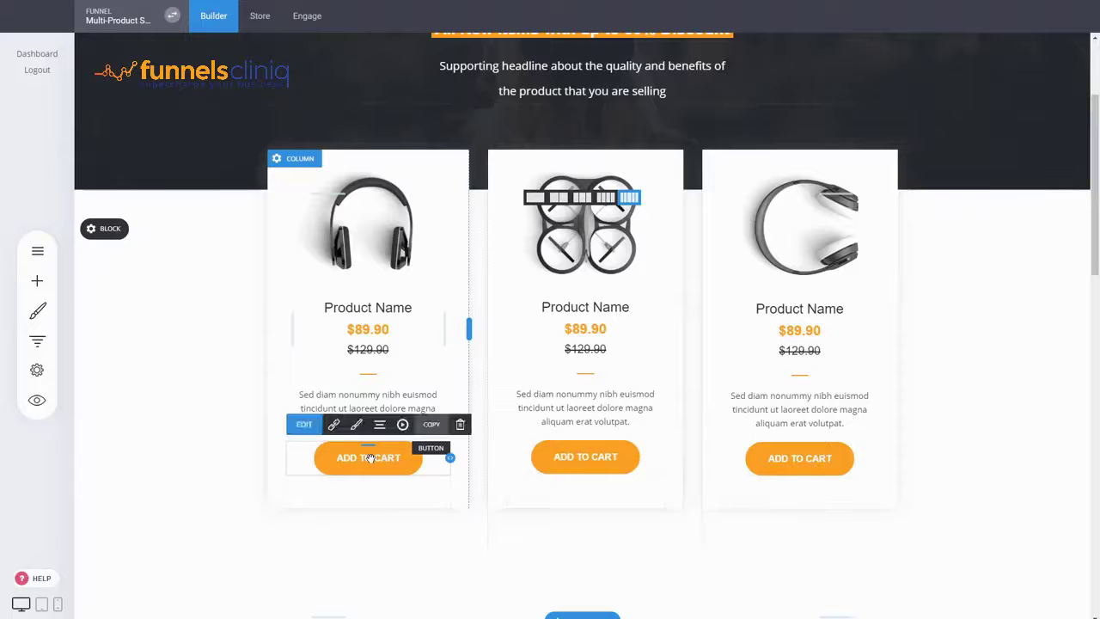
click(307, 428)
click(503, 563)
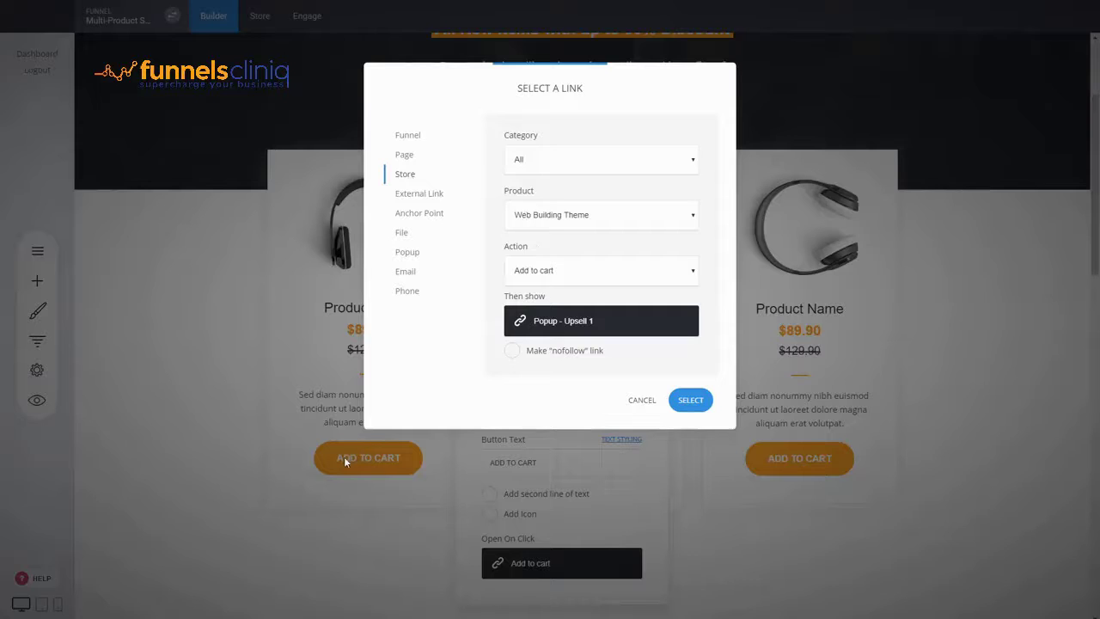
click(546, 320)
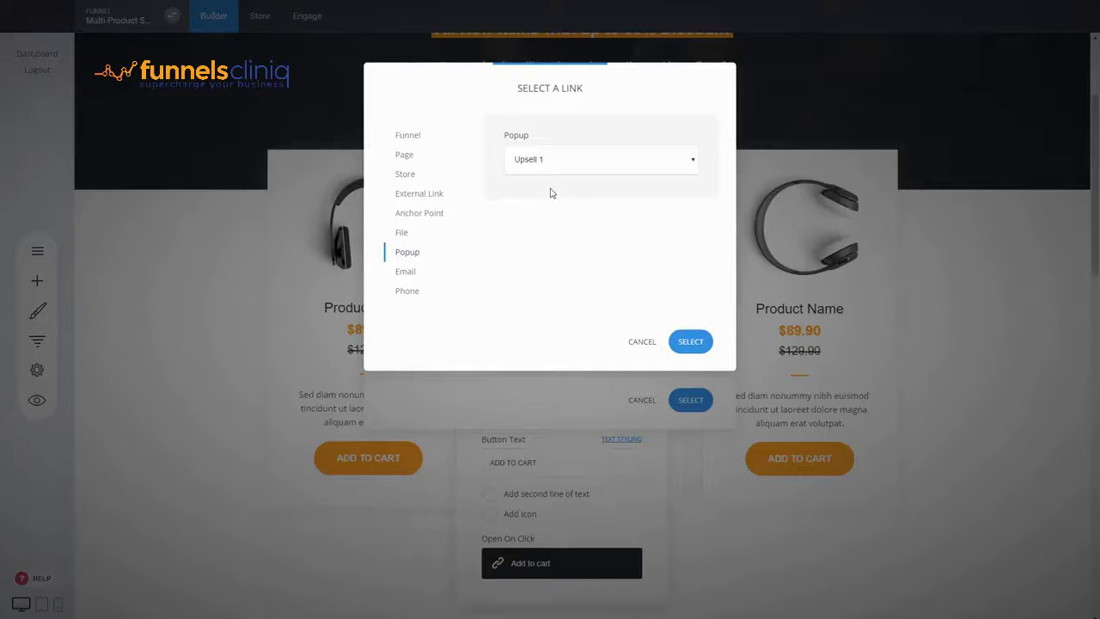
click(687, 342)
click(693, 400)
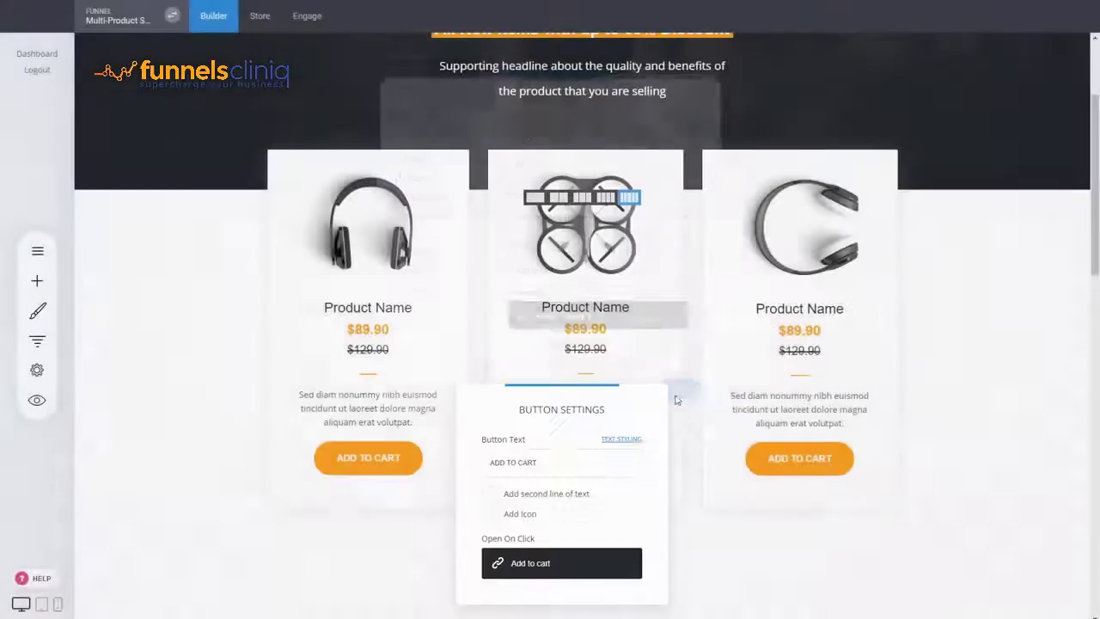
click(216, 312)
click(559, 17)
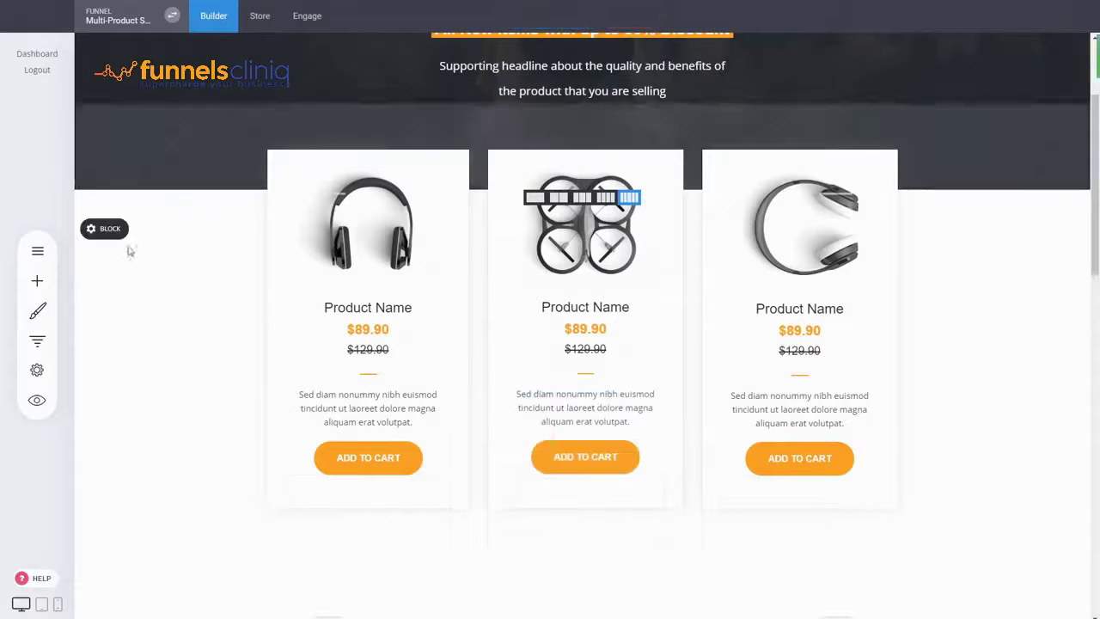
Step: Open the Upsell 1 popup for editing
click(37, 253)
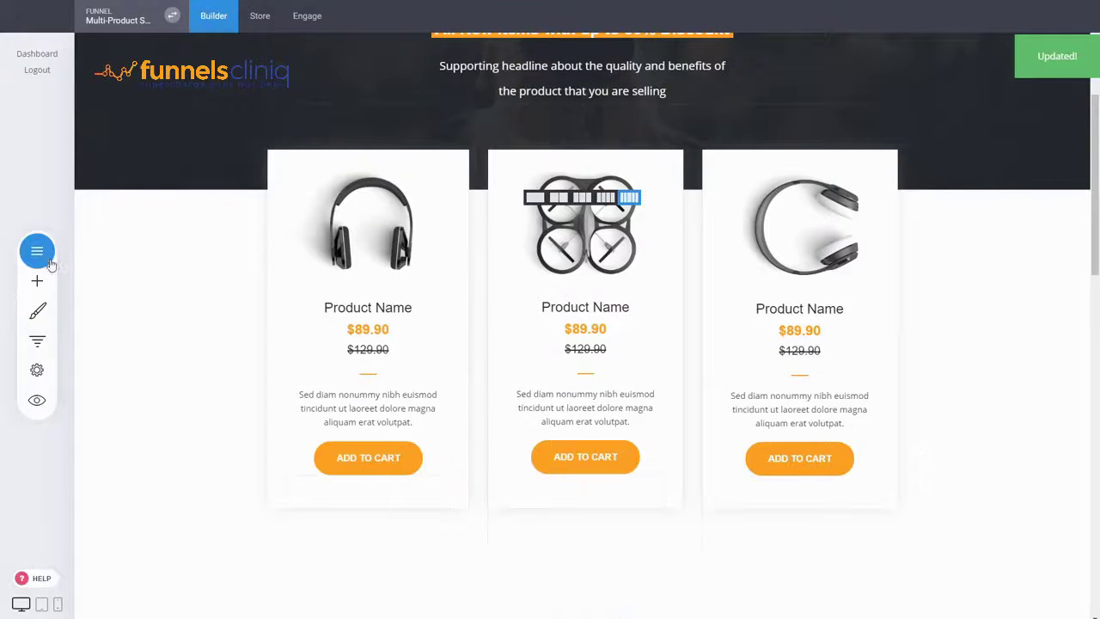
click(198, 106)
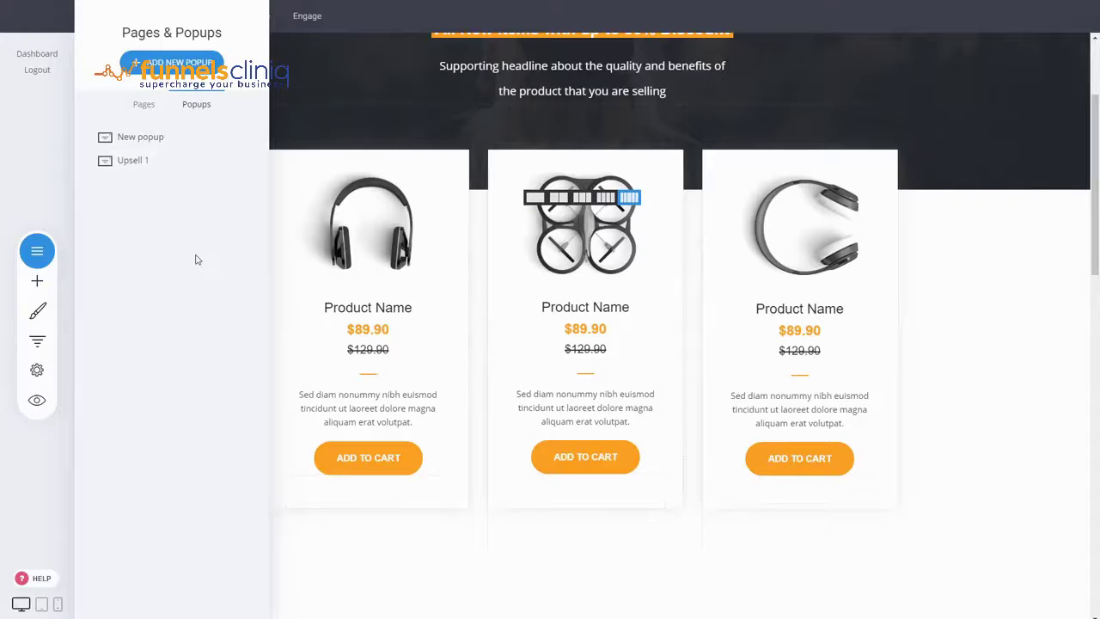
click(138, 161)
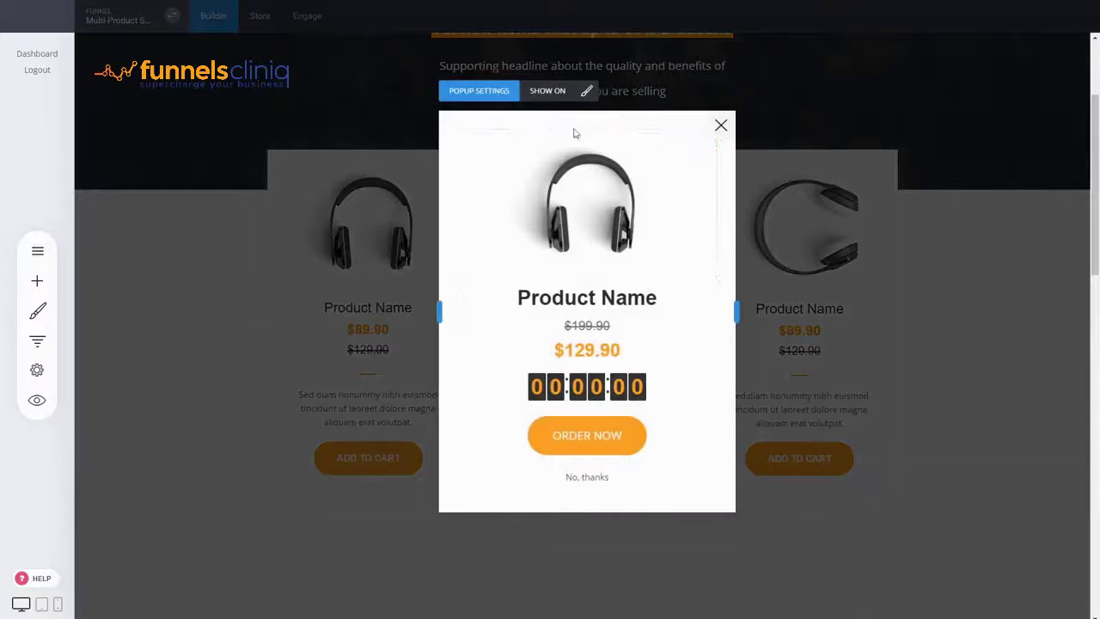
Step: Link the popup's ORDER NOW button to add Web Building Theme to the cart with nothing shown after it, and save and close the popup
click(626, 438)
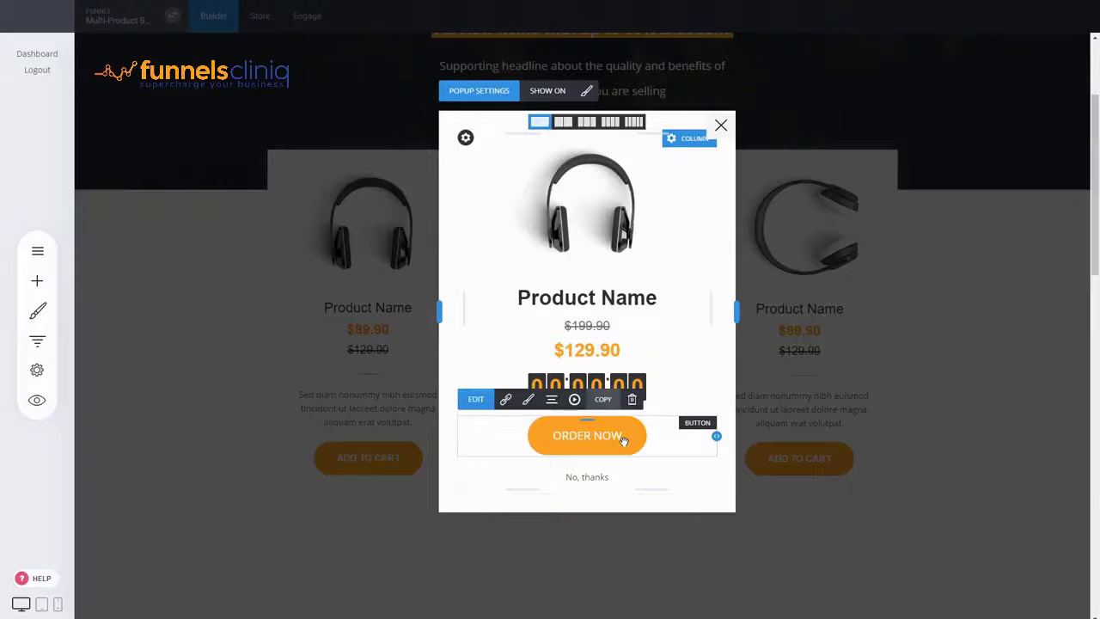
click(505, 402)
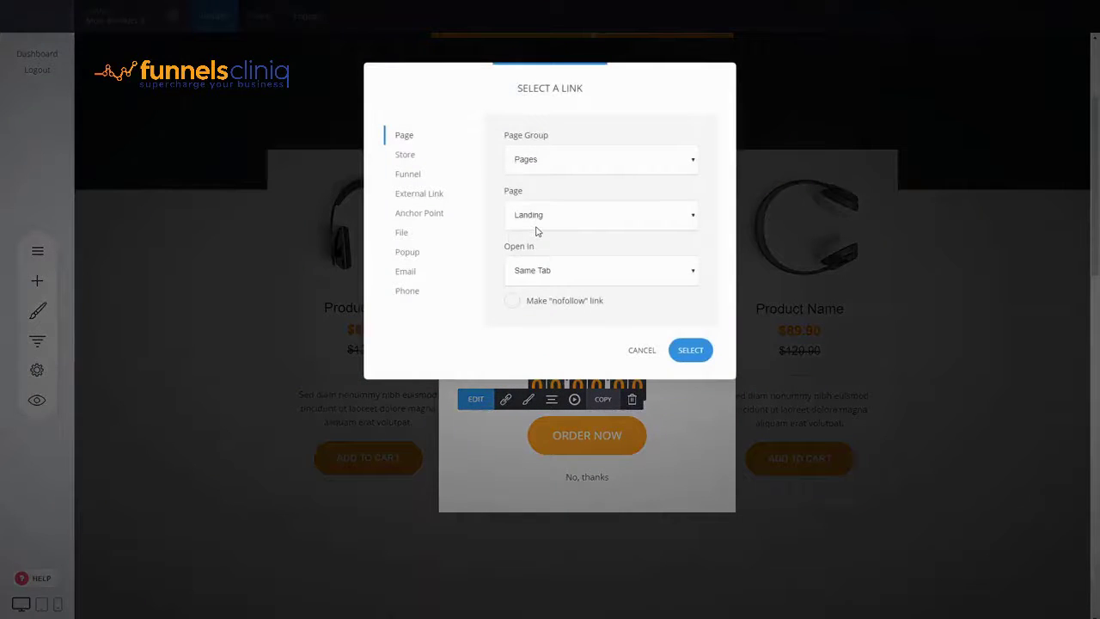
click(411, 157)
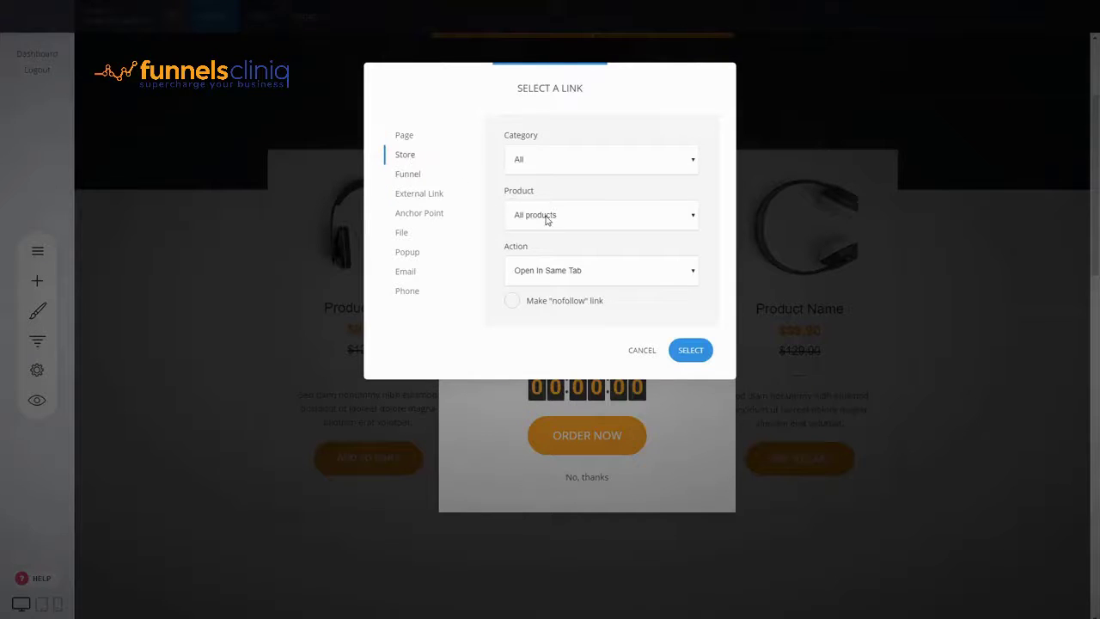
click(551, 252)
click(550, 317)
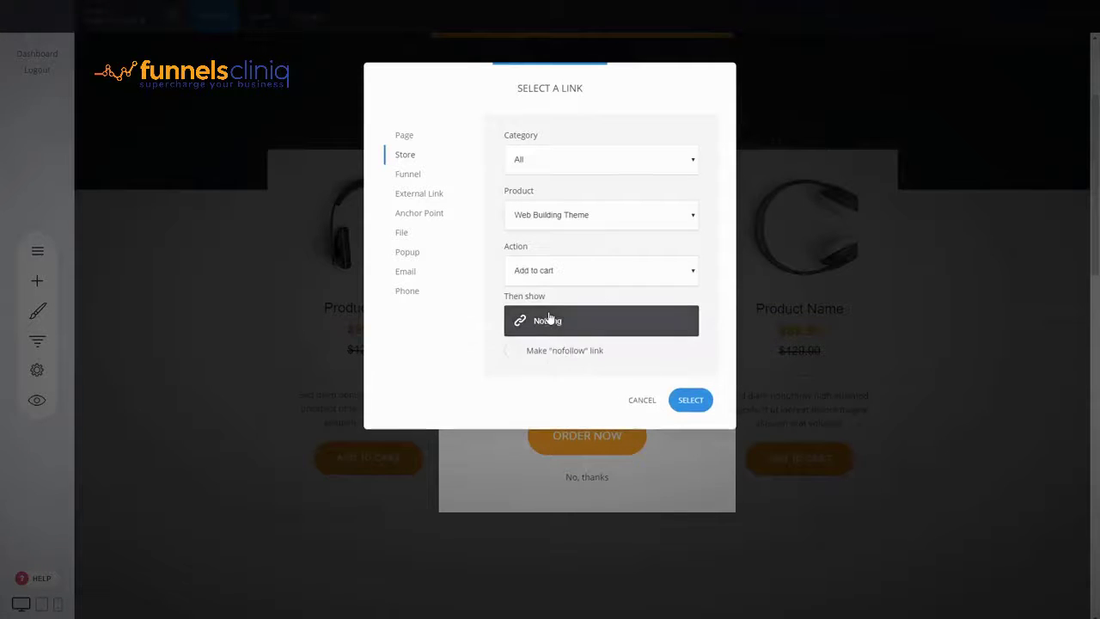
click(691, 401)
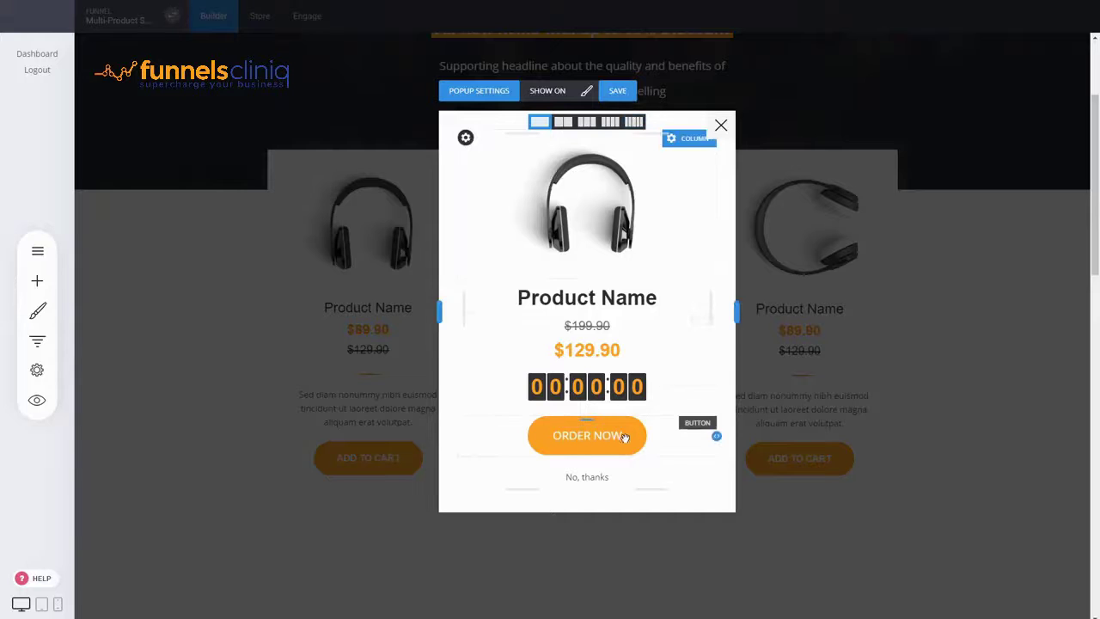
click(618, 91)
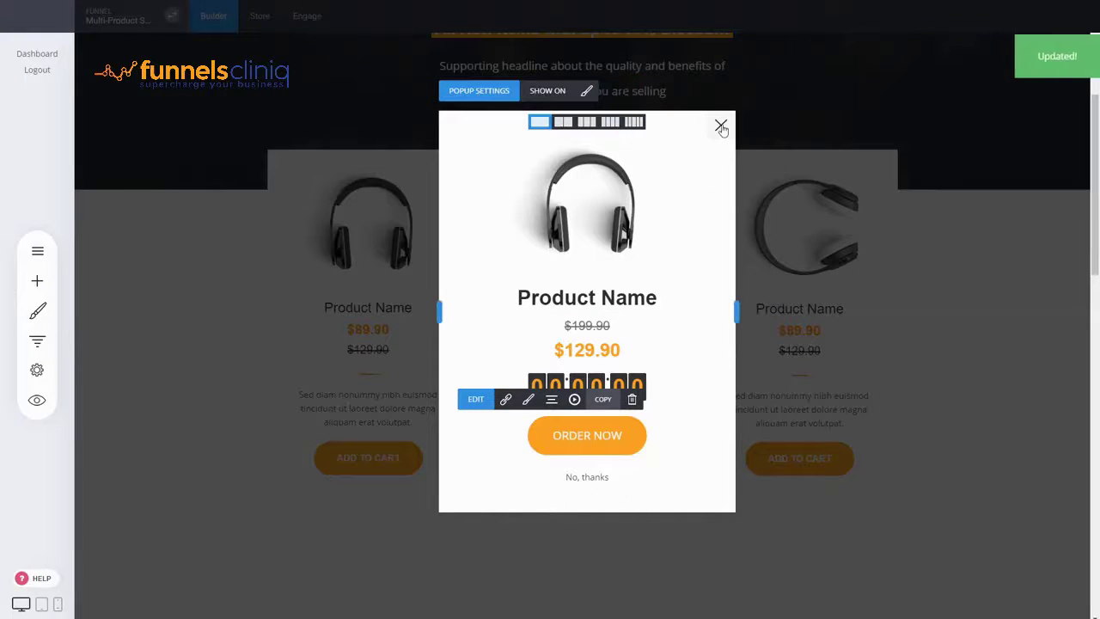
click(721, 126)
Step: Create a new popup from the Product category template with the benefits list and the black angular clock image
click(37, 250)
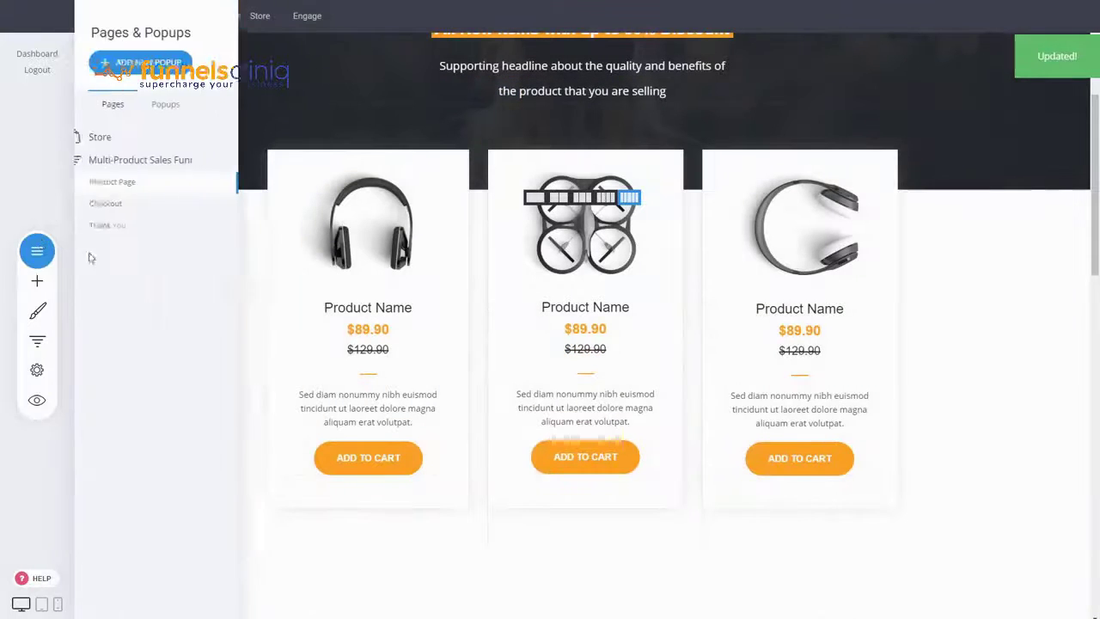
click(191, 67)
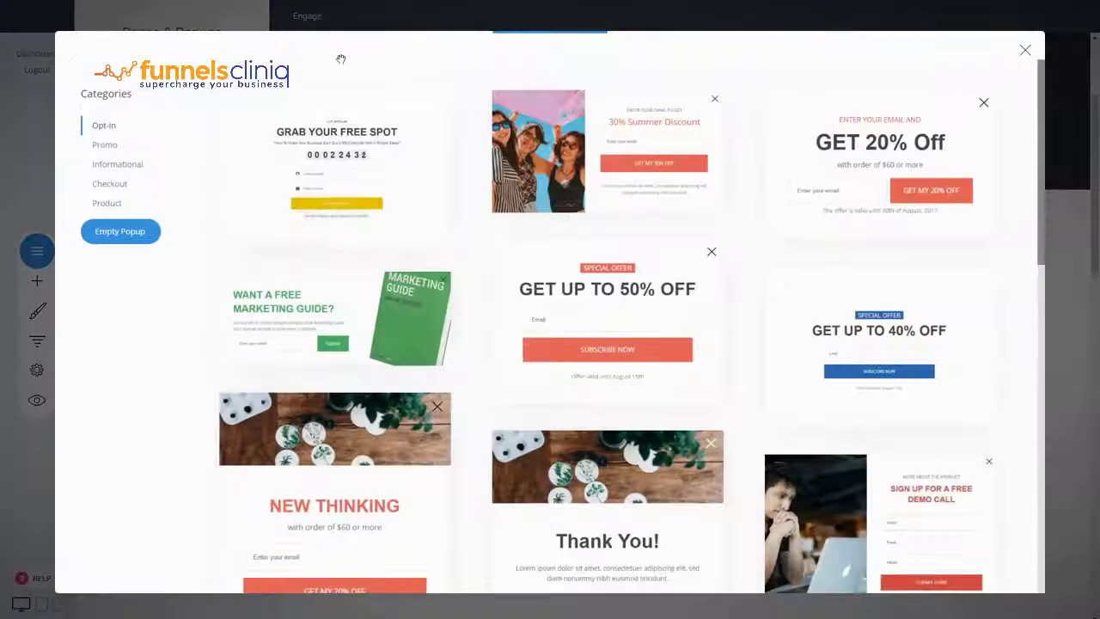
click(107, 207)
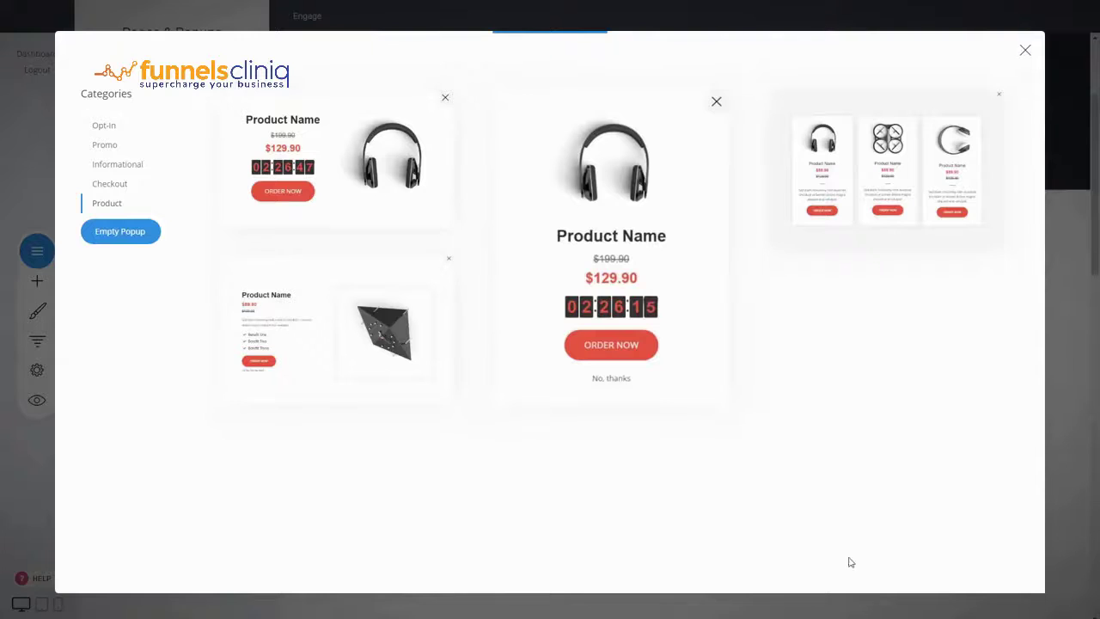
click(361, 328)
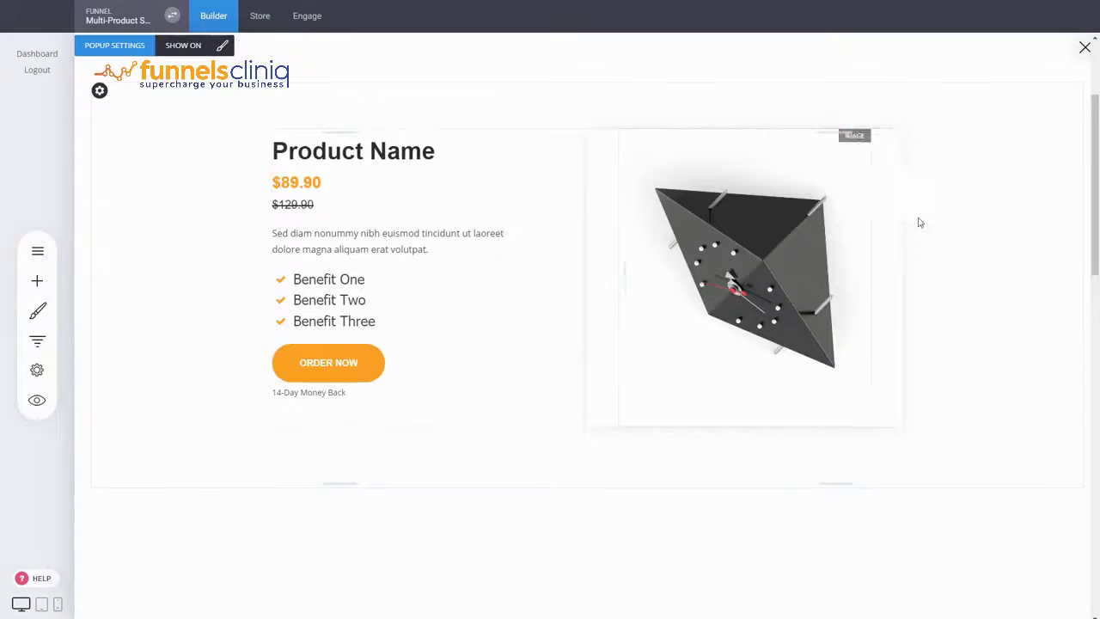
Step: Link the new popup's ORDER NOW button to add S. Restaurant Theme to the cart with nothing shown after it, and save and close the popup
click(331, 364)
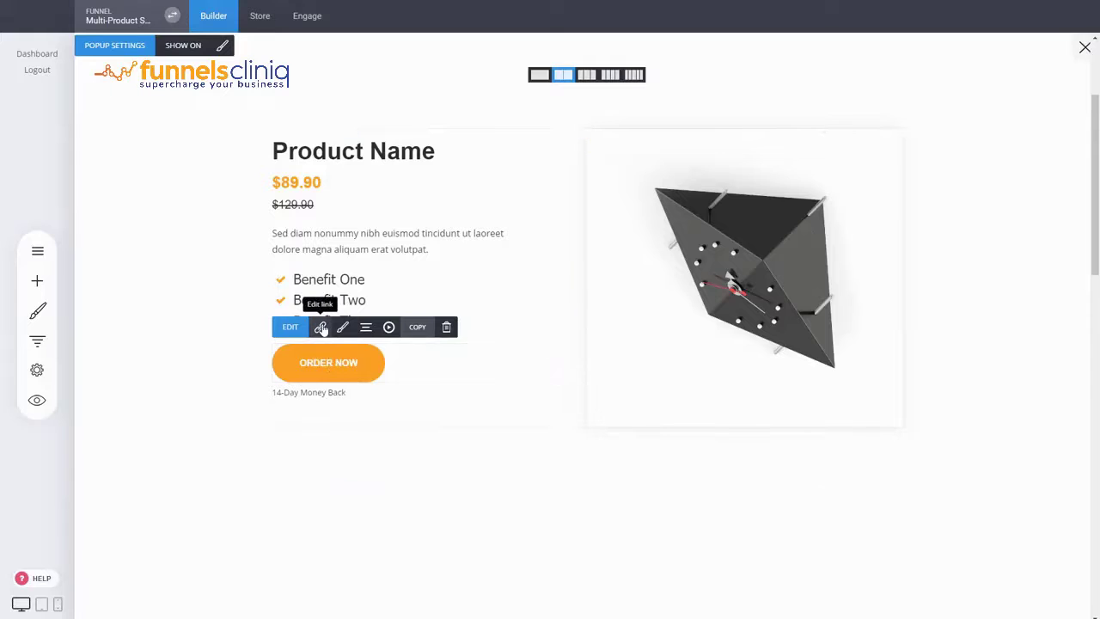
click(320, 328)
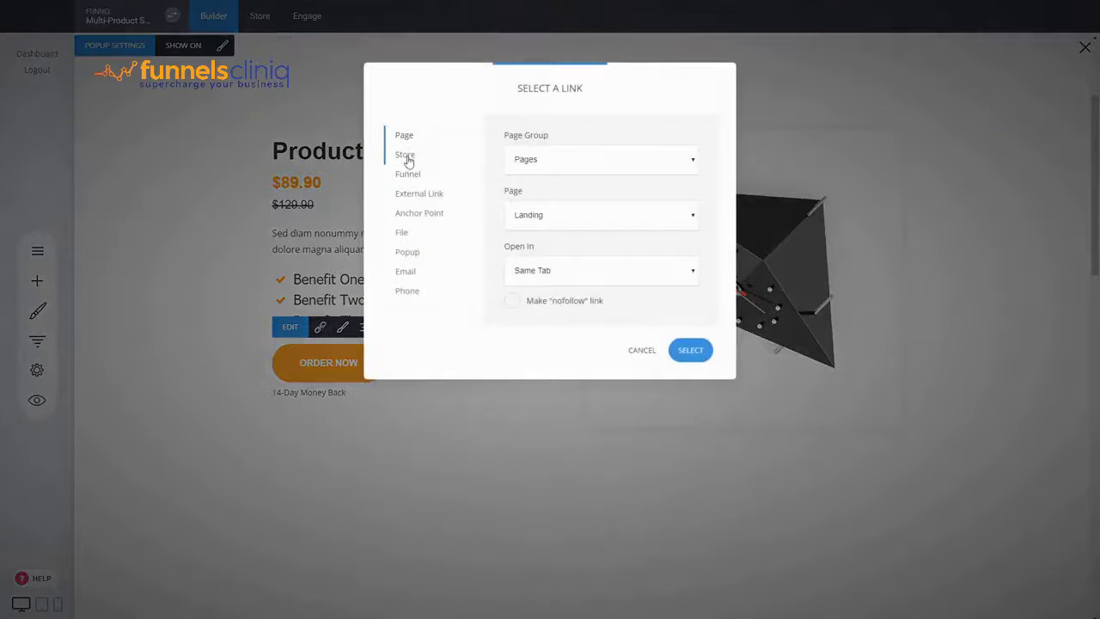
click(406, 156)
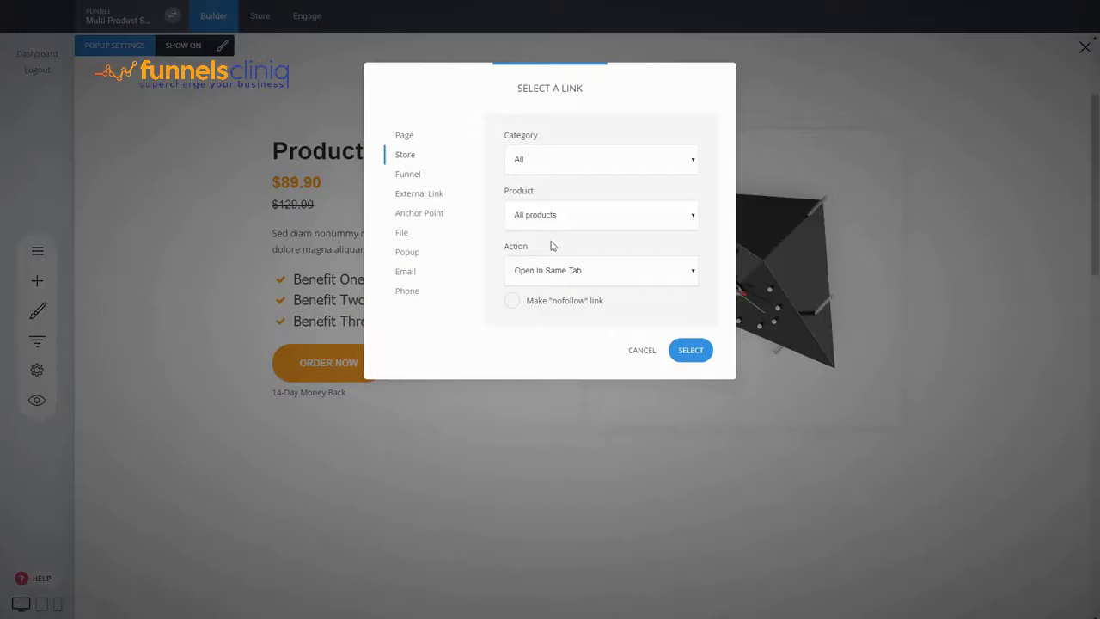
click(532, 260)
click(536, 314)
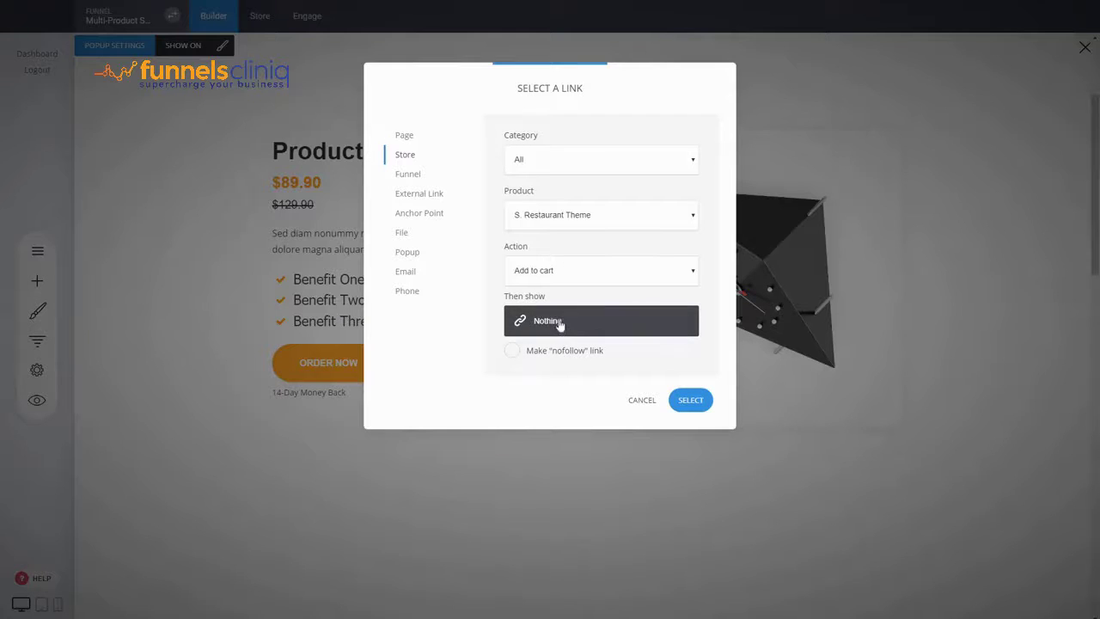
click(587, 320)
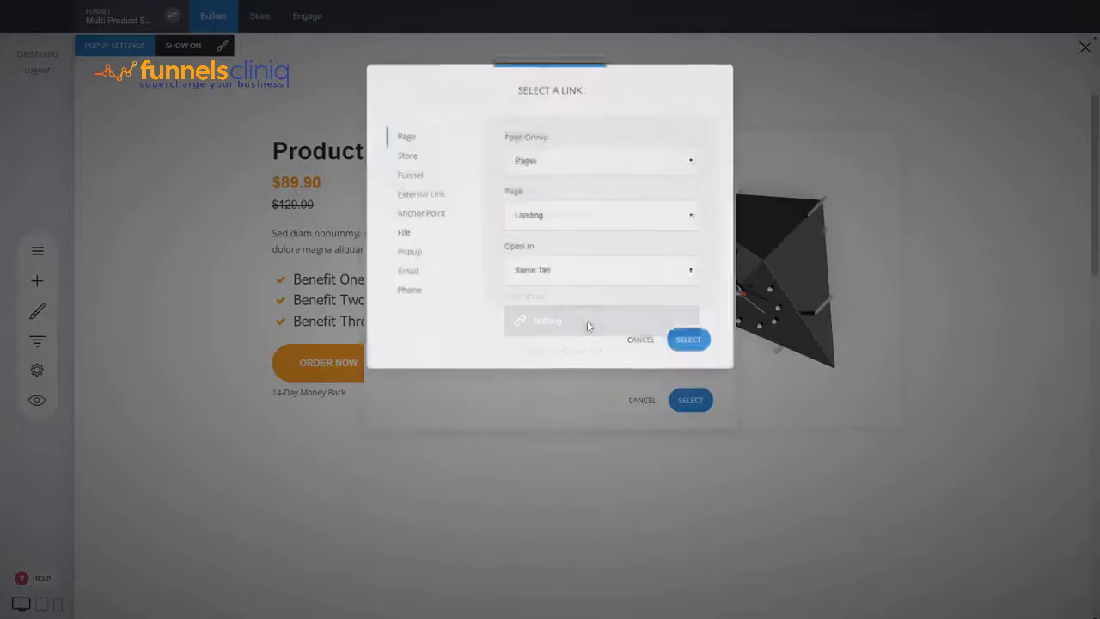
click(643, 343)
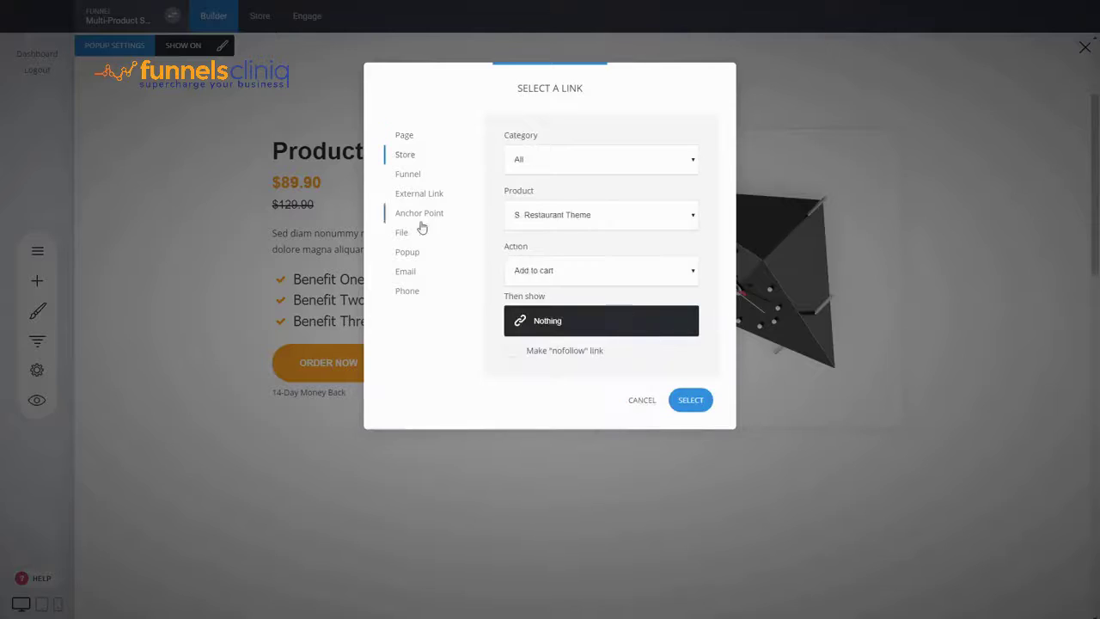
click(691, 400)
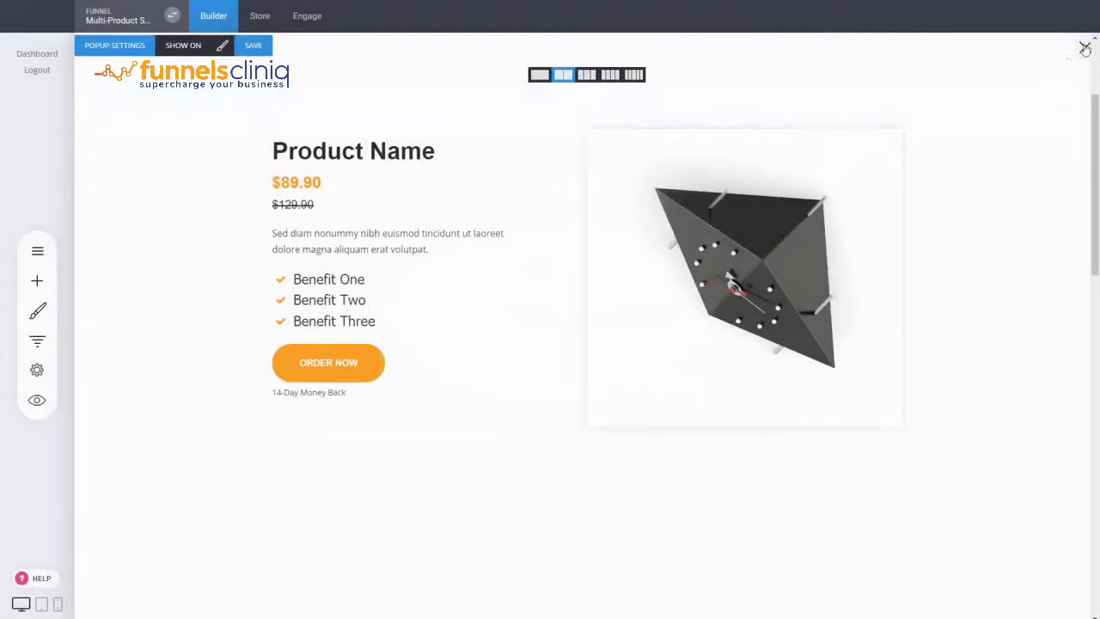
click(253, 45)
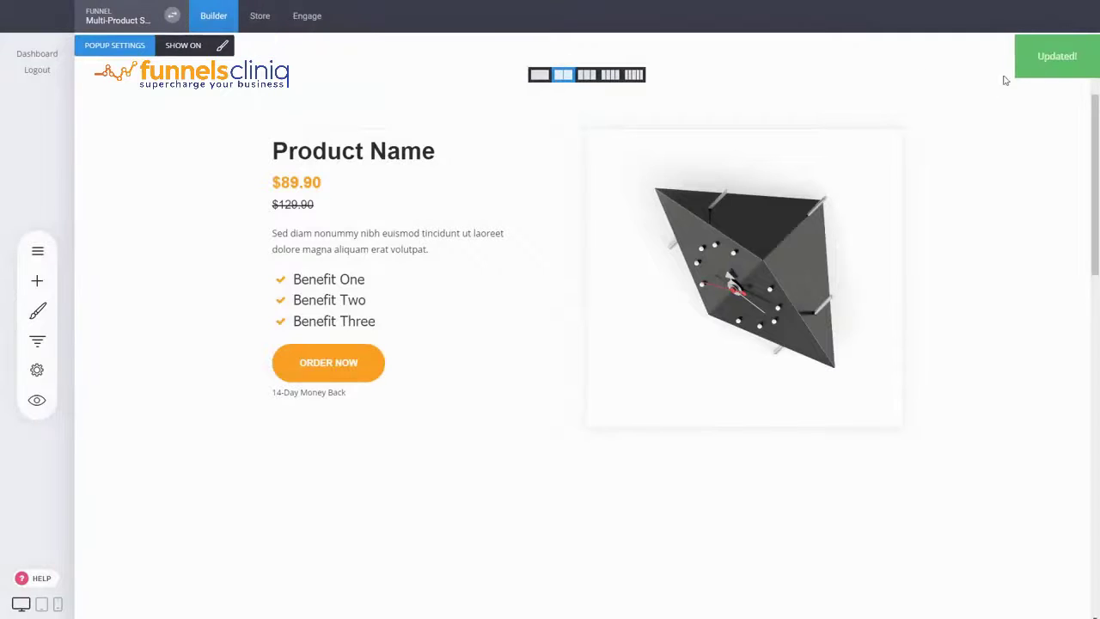
click(1083, 45)
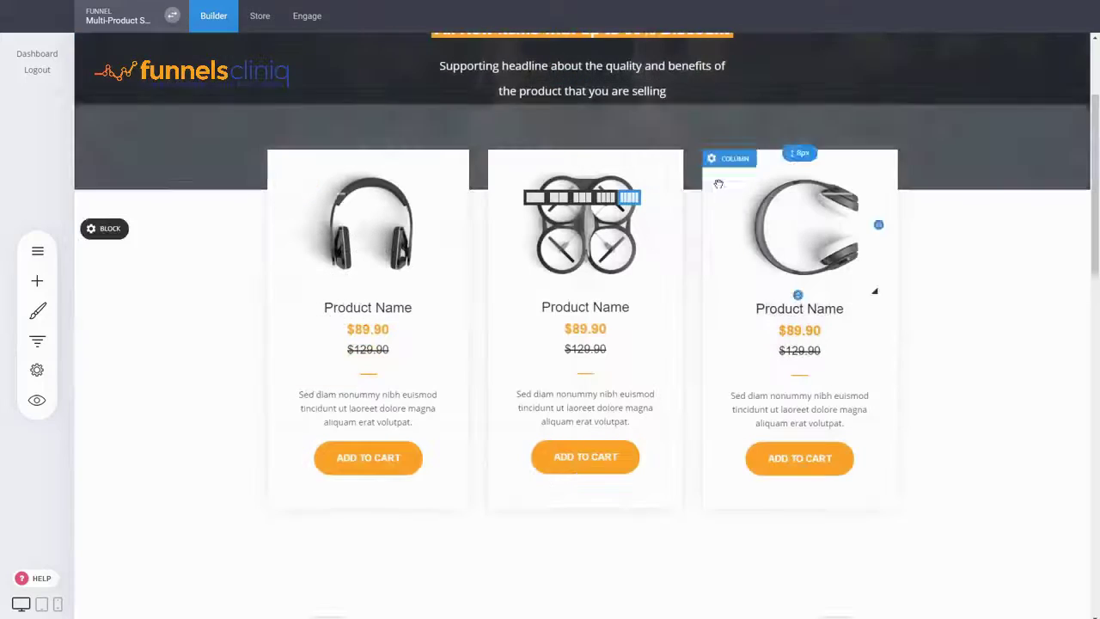
Step: Set the drone product's ADD TO CART link to follow its cart action by adding Web Building Theme to the cart
click(563, 457)
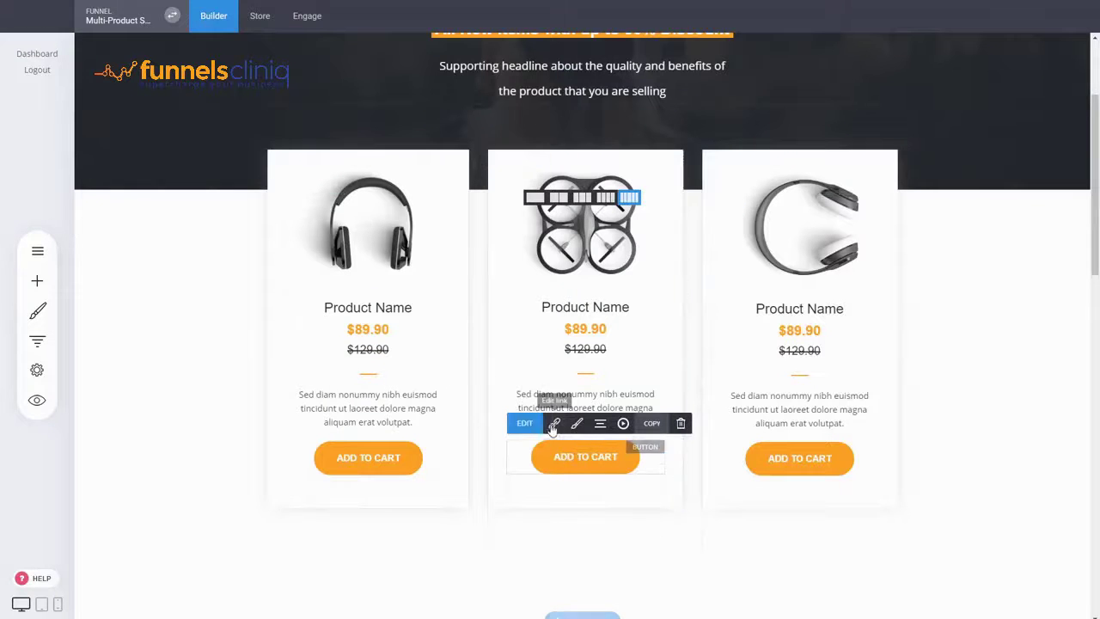
click(554, 424)
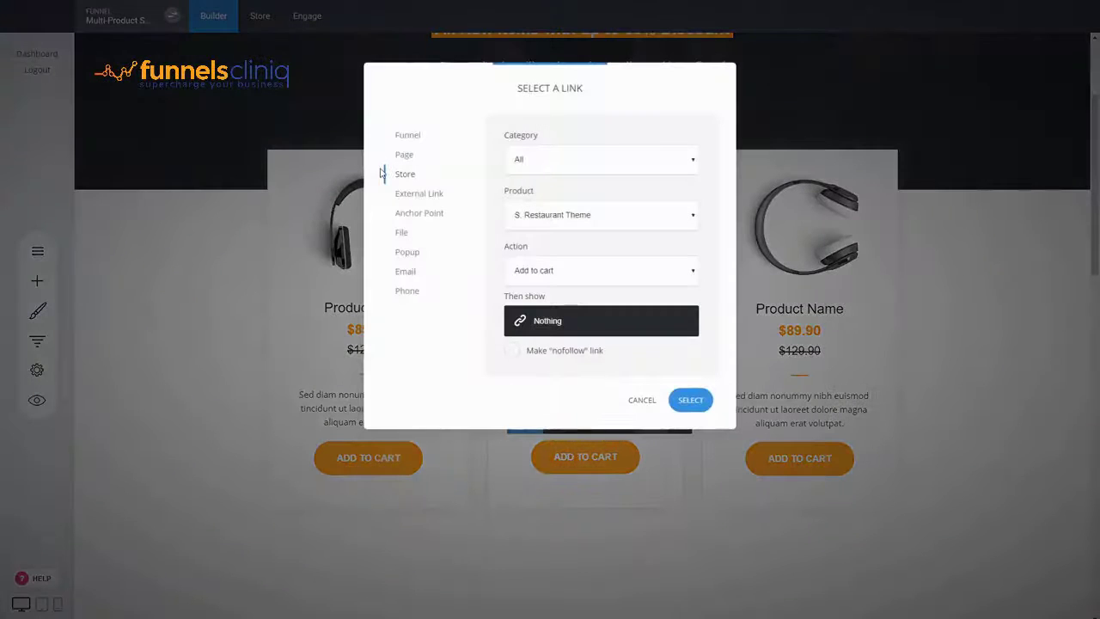
click(579, 313)
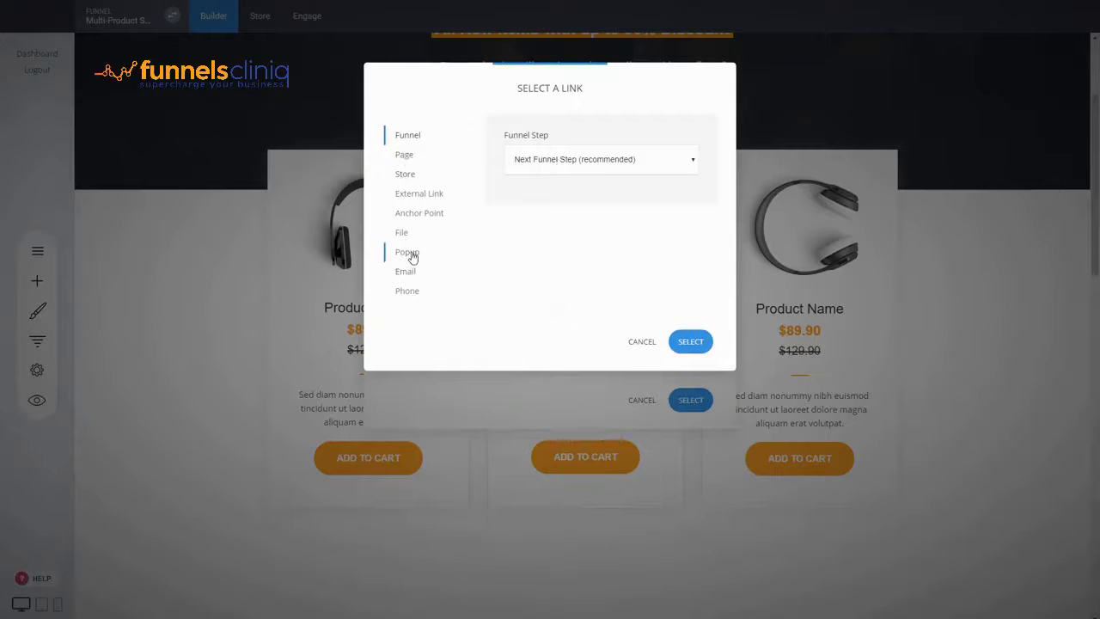
click(407, 176)
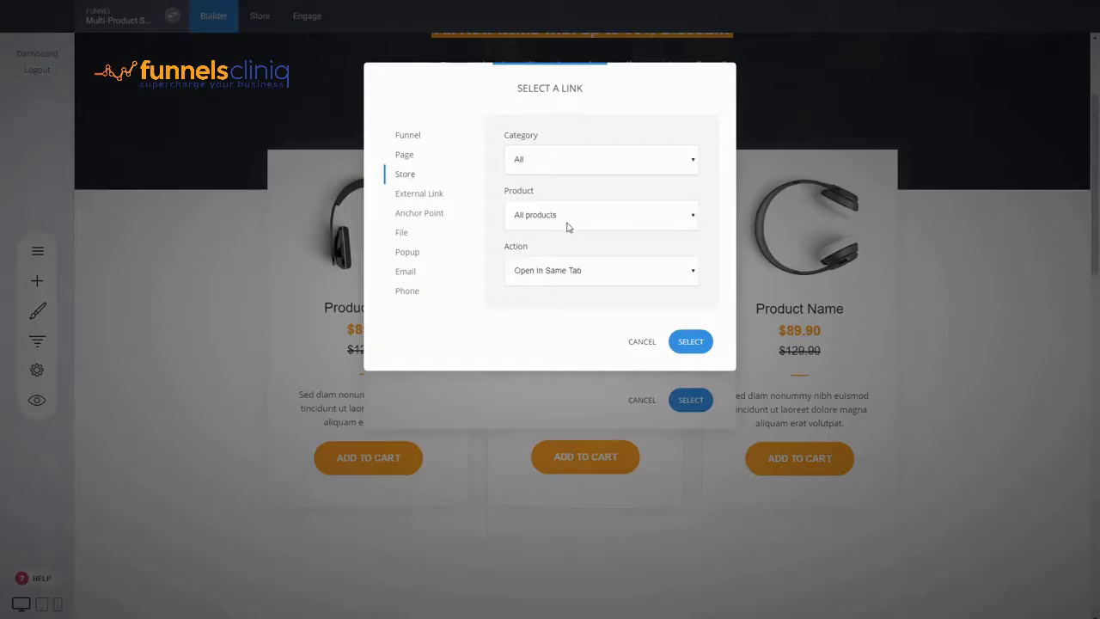
click(567, 226)
click(555, 251)
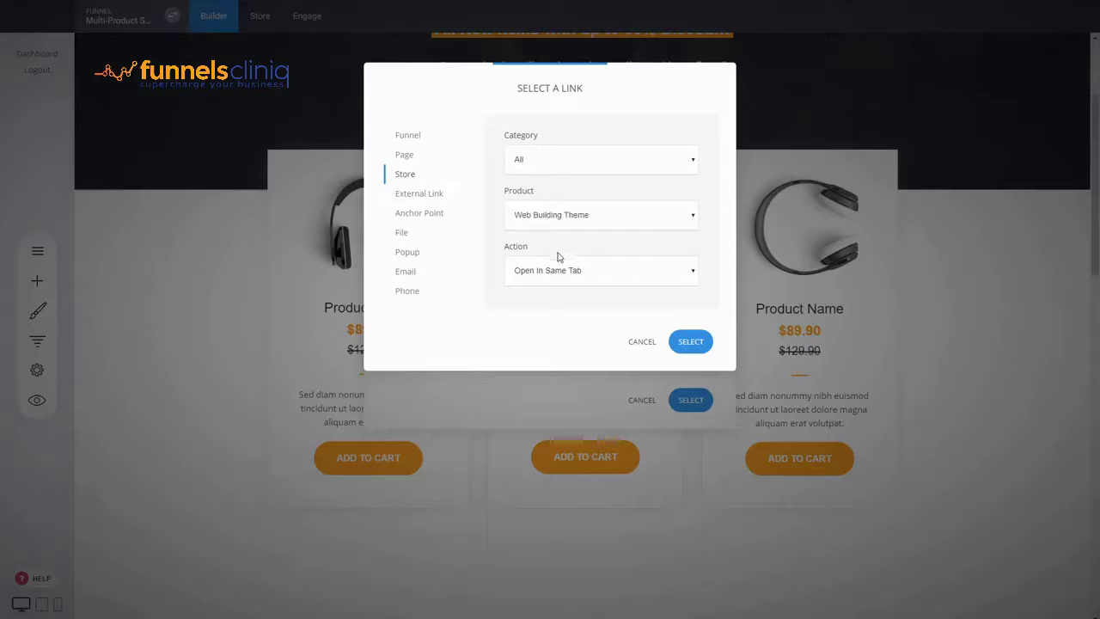
click(547, 316)
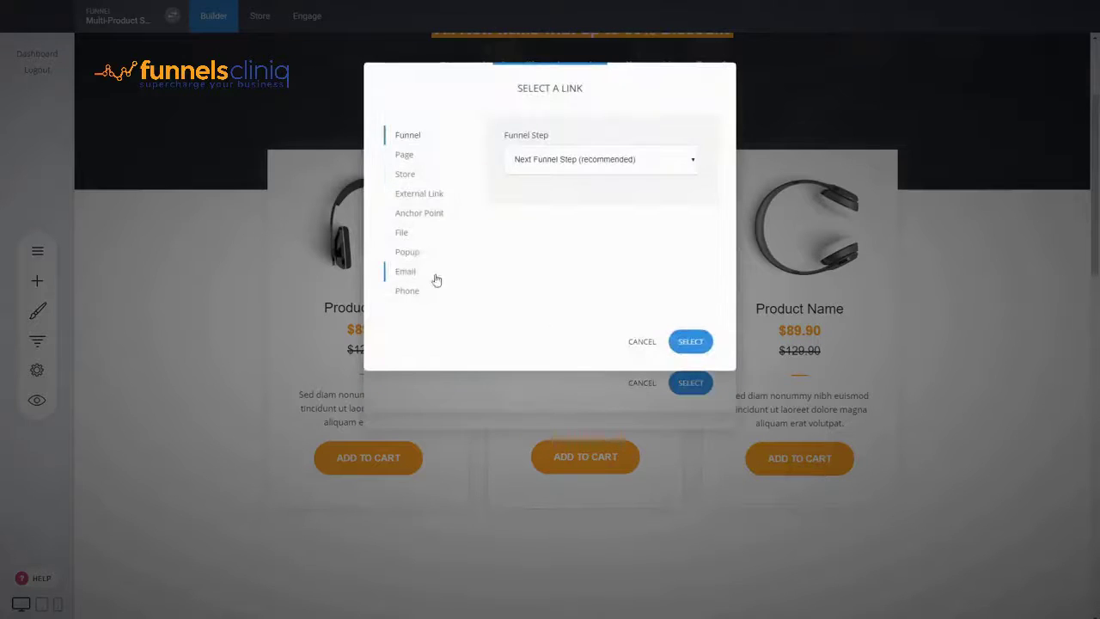
Step: Set New popup to show after Web Building Theme is added, and apply the drone product's link settings
click(408, 251)
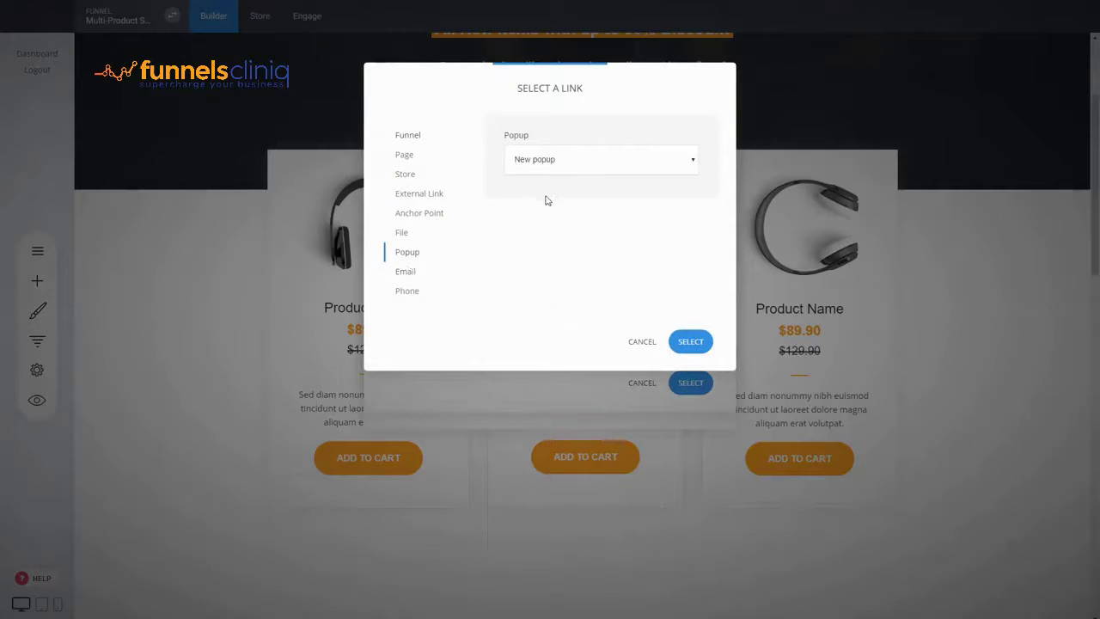
click(679, 348)
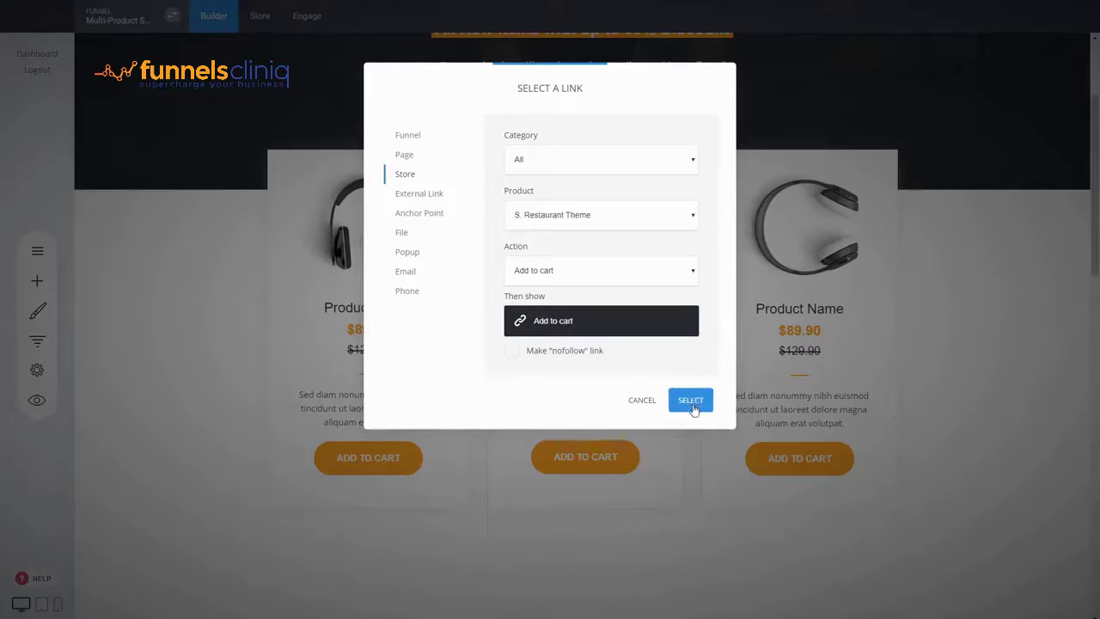
click(694, 409)
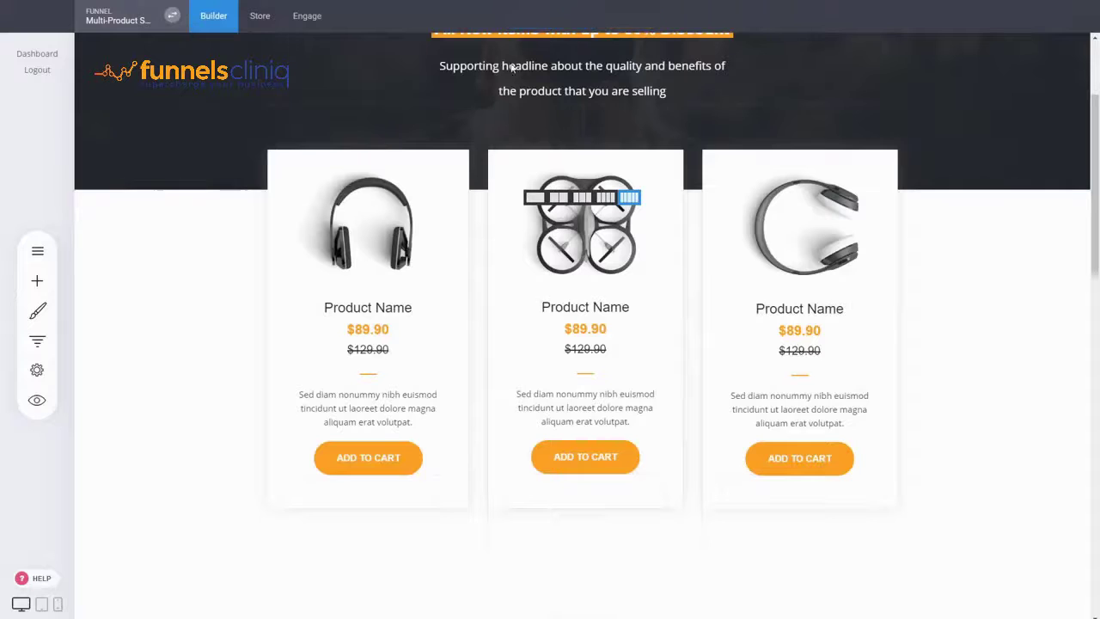
Step: Preview the page and test the first product's ADD TO CART button, ordering the offer in its upsell popup and closing the popup
click(37, 400)
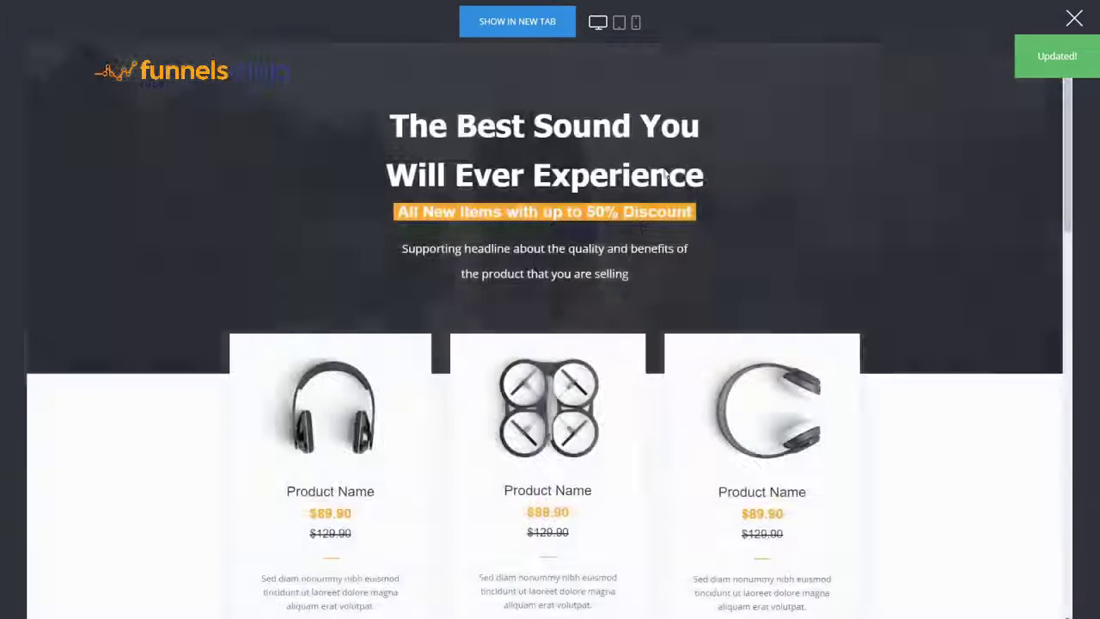
scroll(784, 216, down, 3)
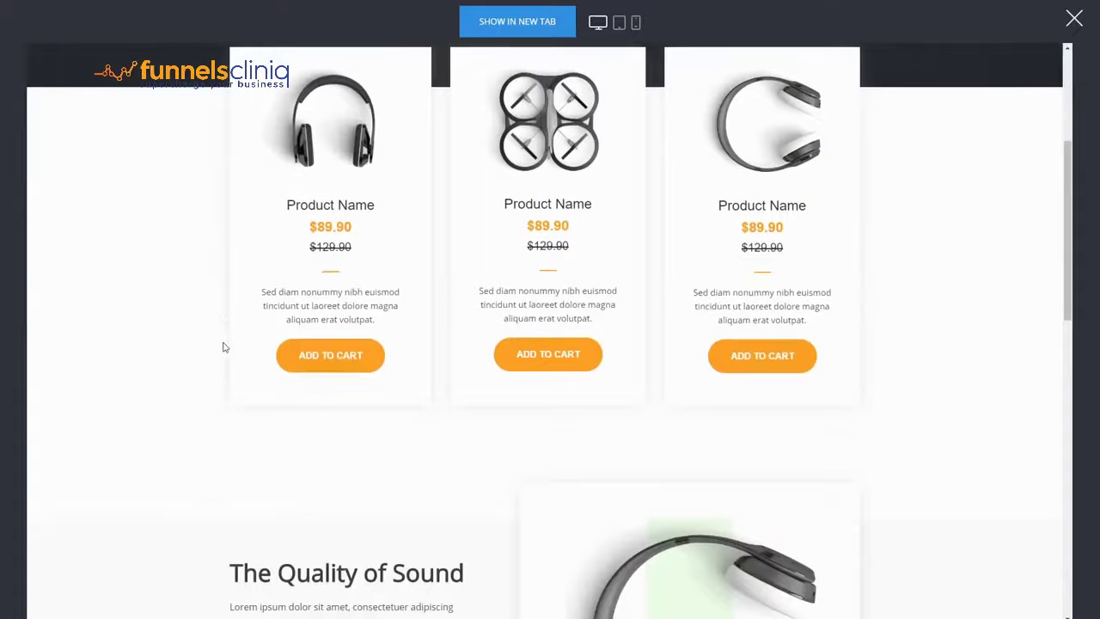
click(354, 361)
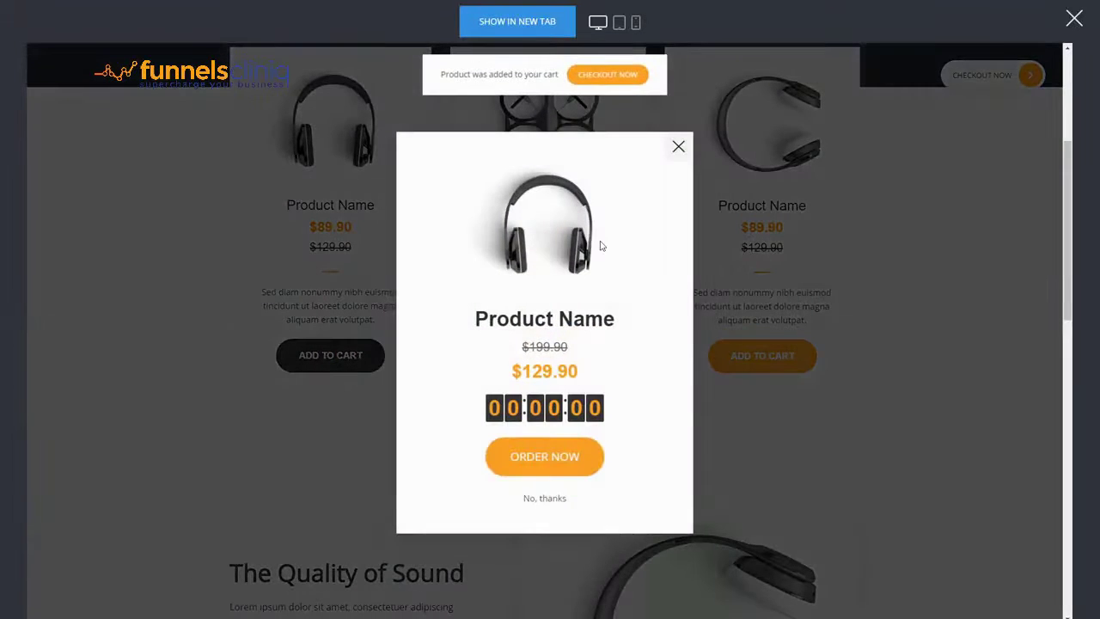
click(545, 464)
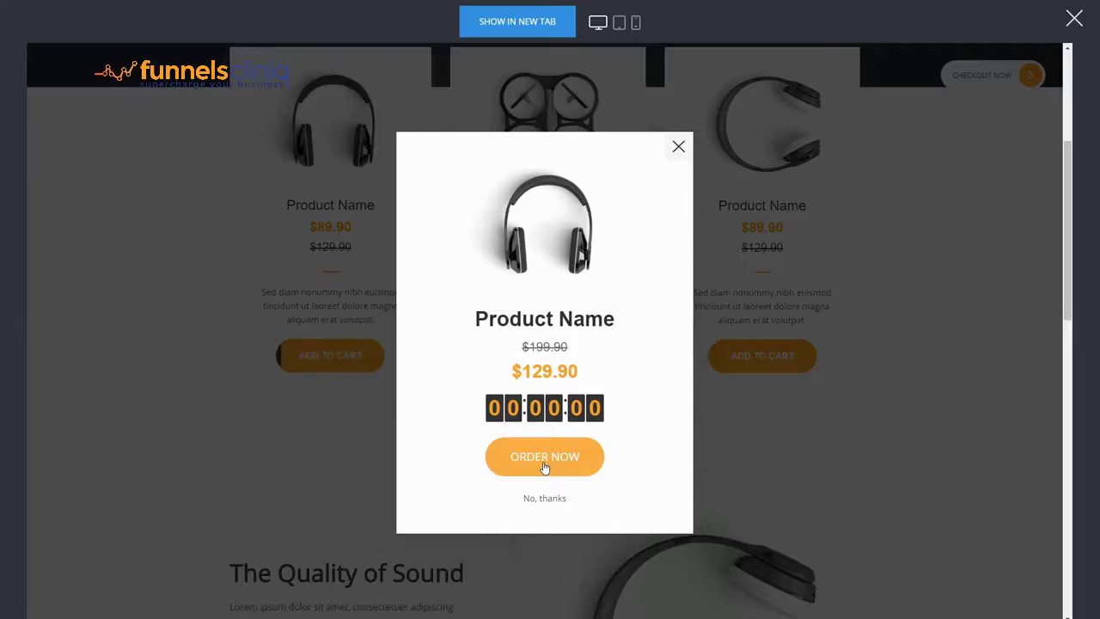
click(679, 148)
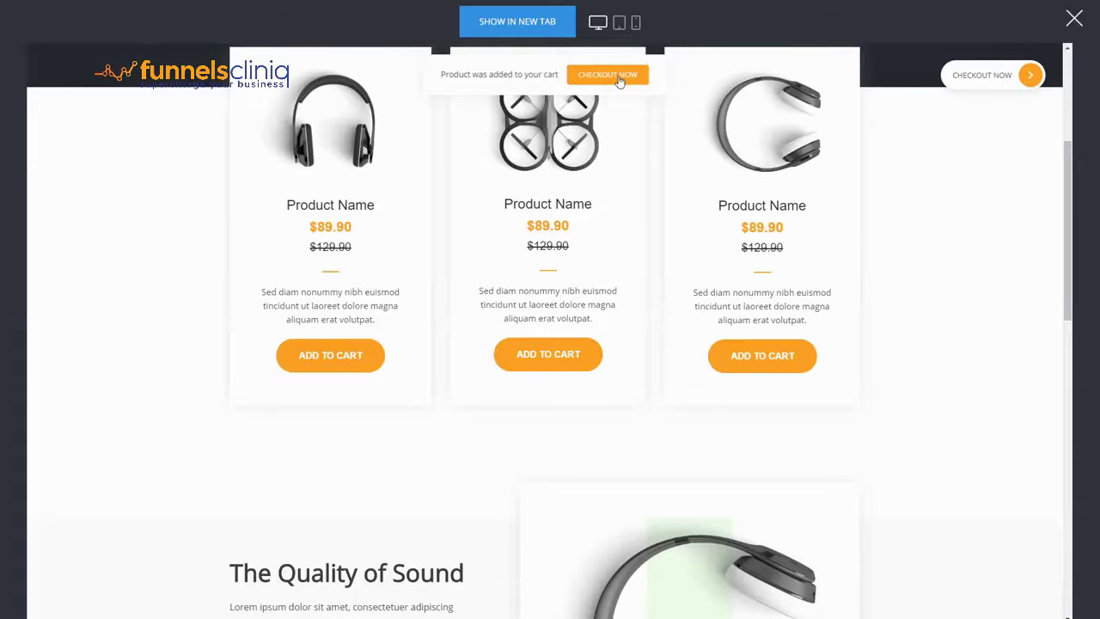
Step: Test the drone product's ADD TO CART button in the preview and close the popup it opens
click(550, 356)
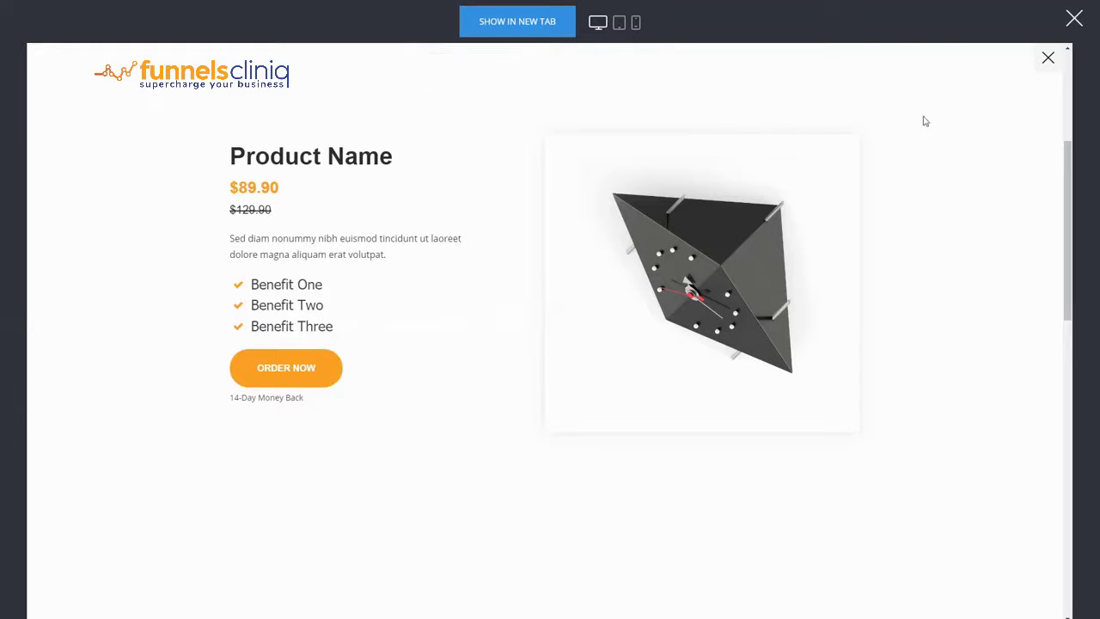
click(1049, 60)
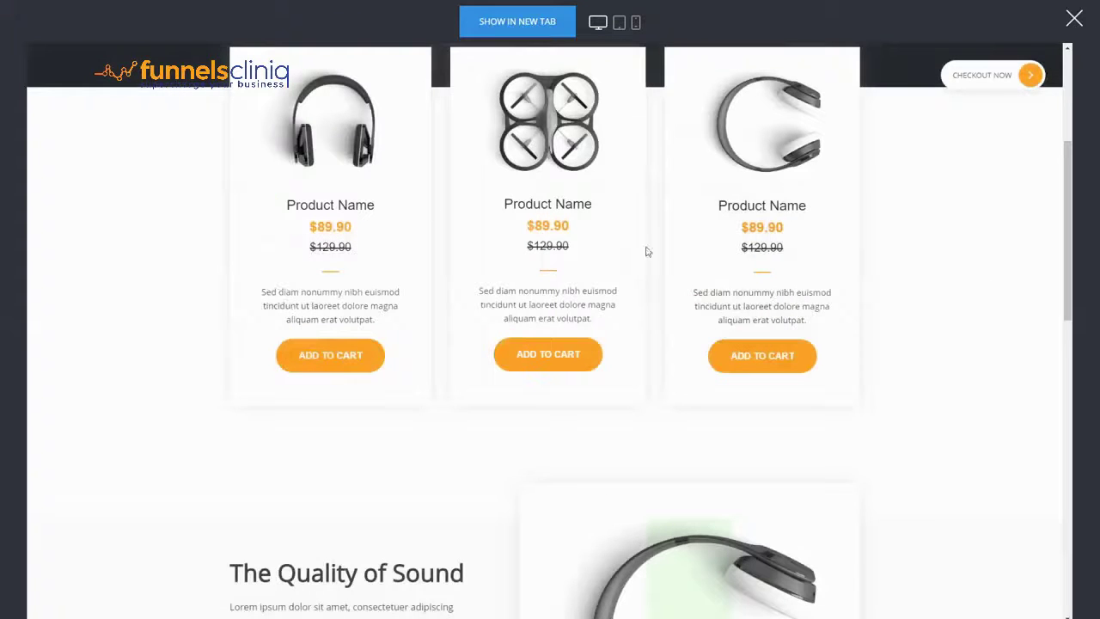
Step: Proceed to checkout in the preview, examine the payment page with its customer and billing form, and close the preview
scroll(818, 373, up, 3)
scroll(817, 371, down, 3)
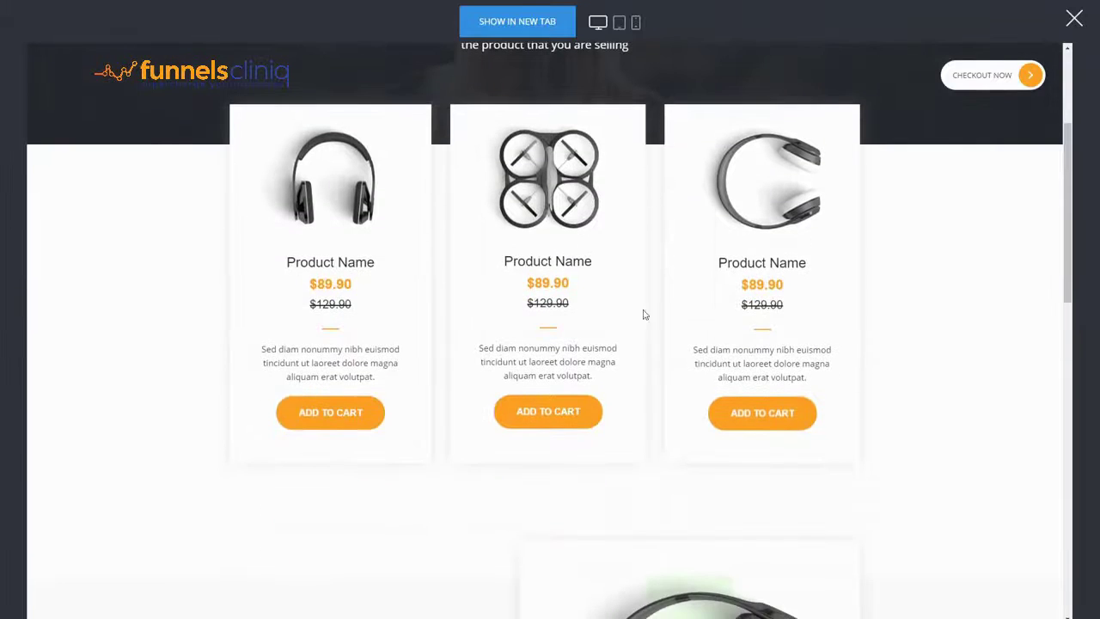
scroll(644, 312, down, 3)
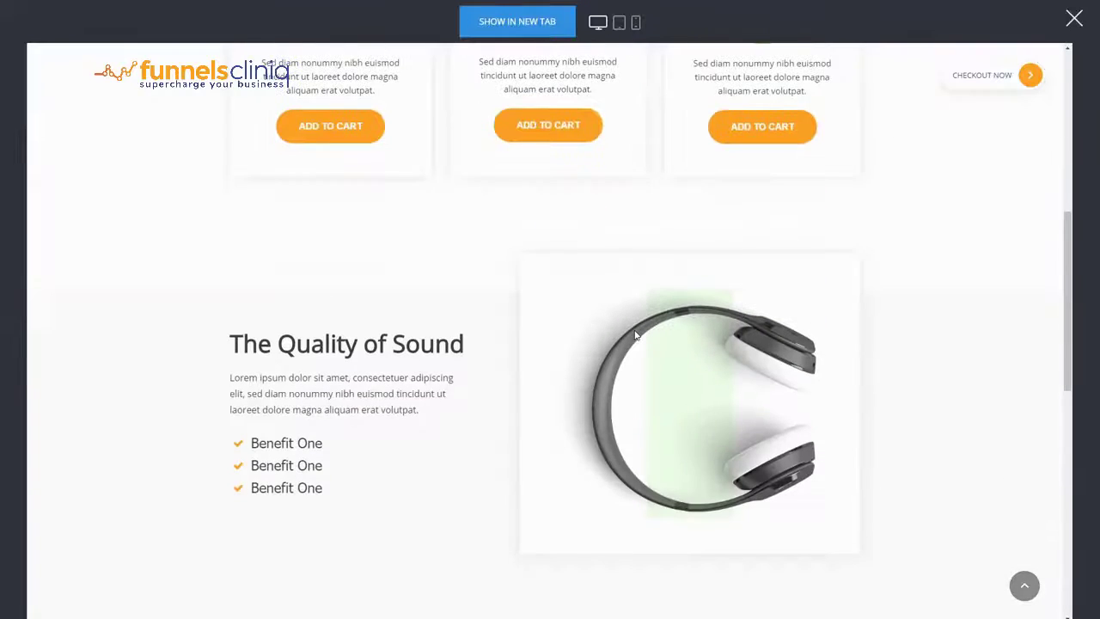
click(1004, 77)
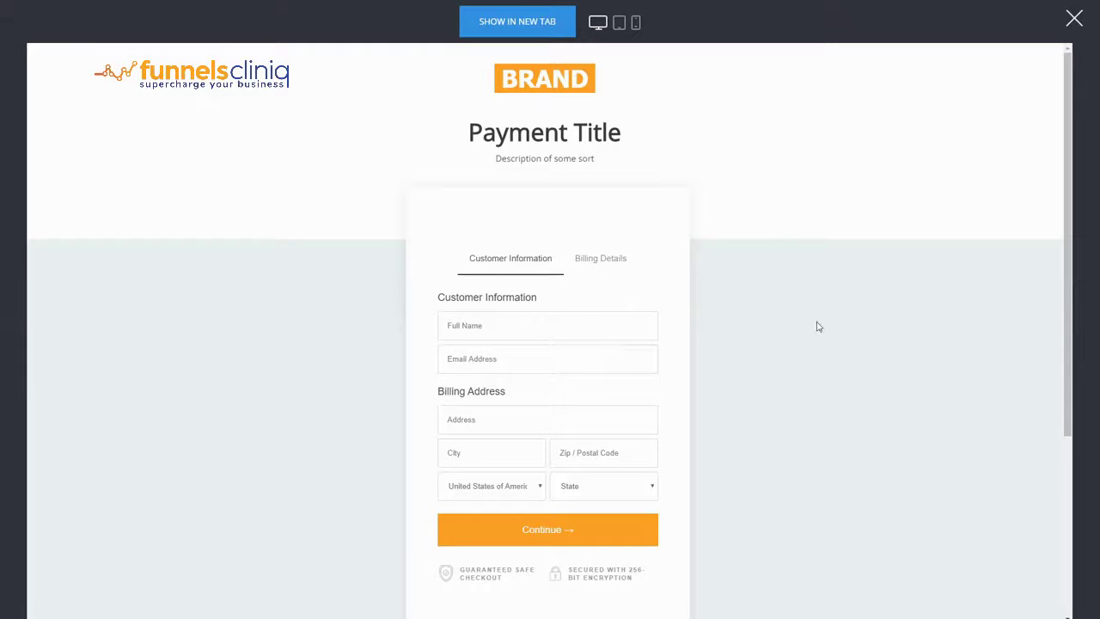
scroll(728, 221, down, 3)
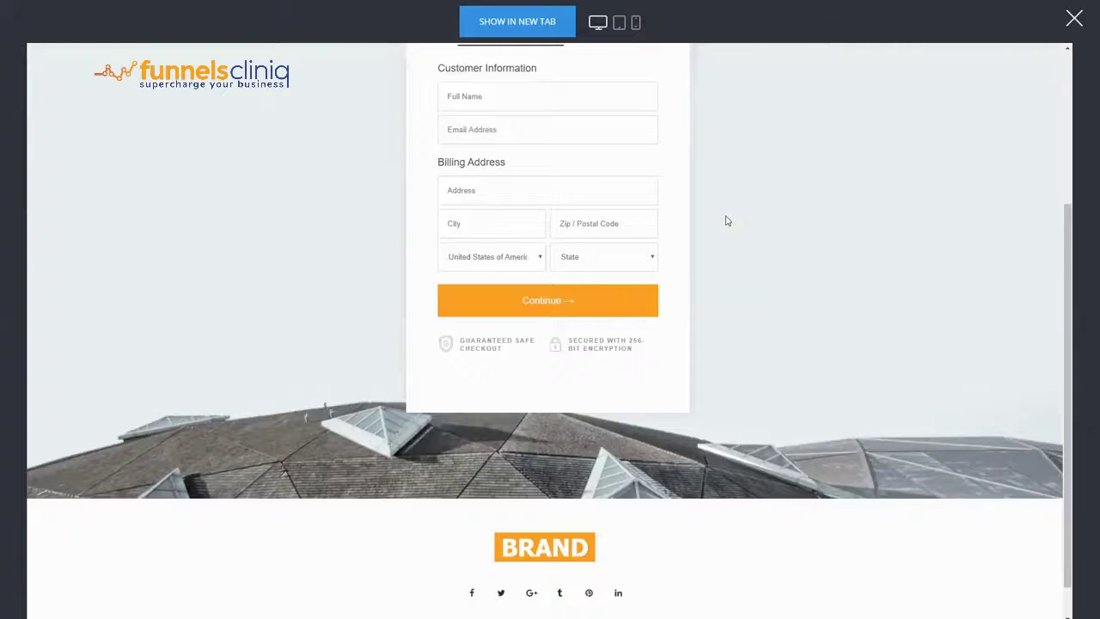
scroll(728, 221, up, 3)
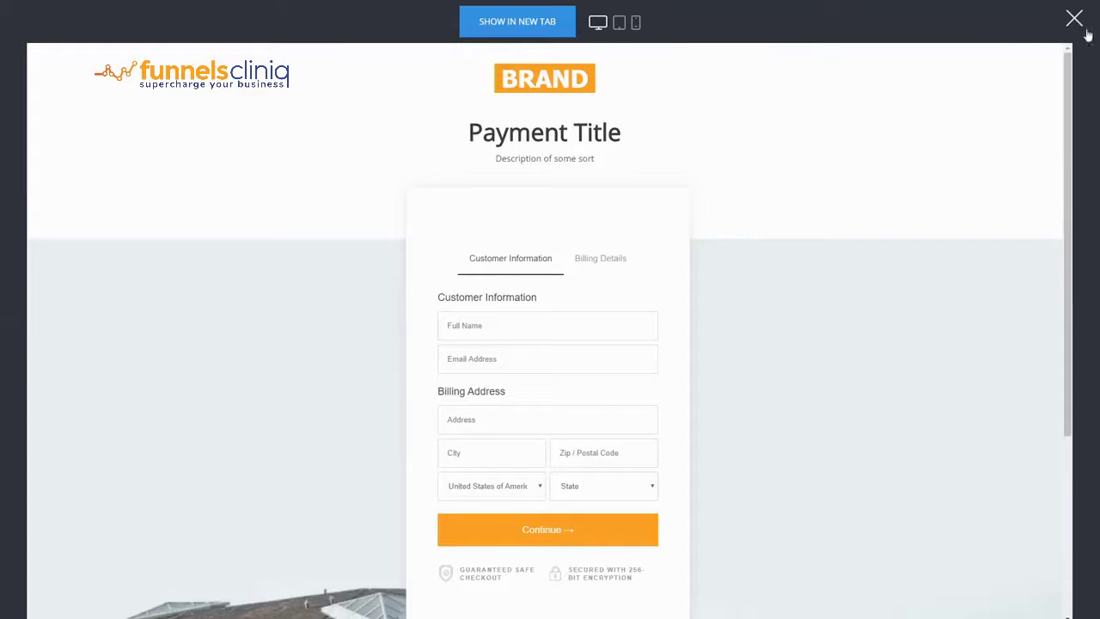
click(1073, 18)
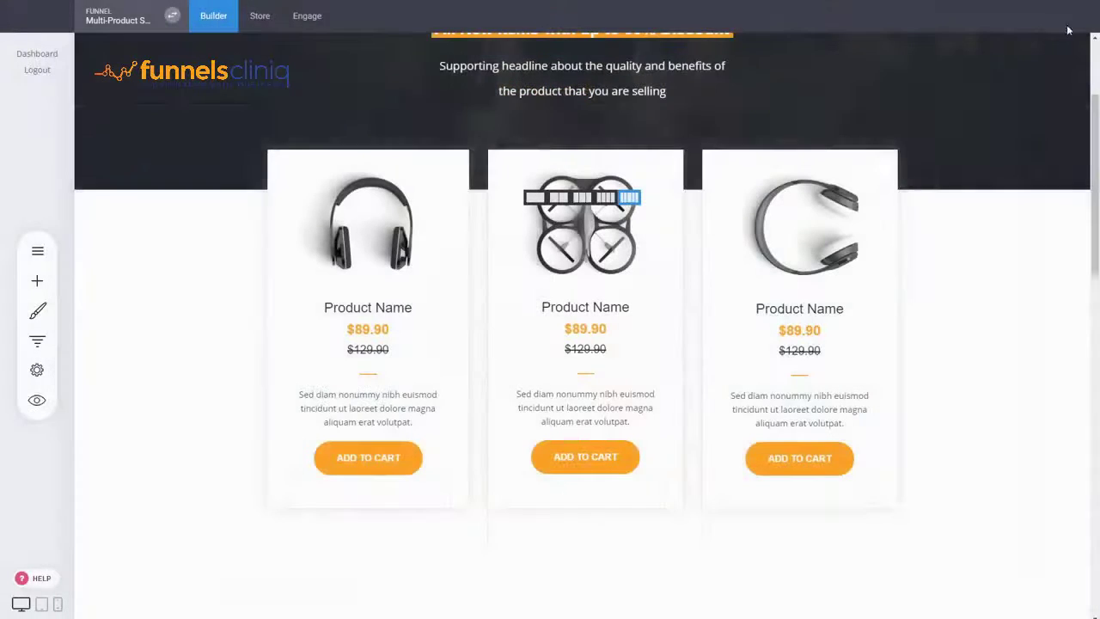
Step: Review the first product's ADD TO CART link settings and close them without changes
scroll(964, 368, up, 2)
scroll(934, 386, down, 2)
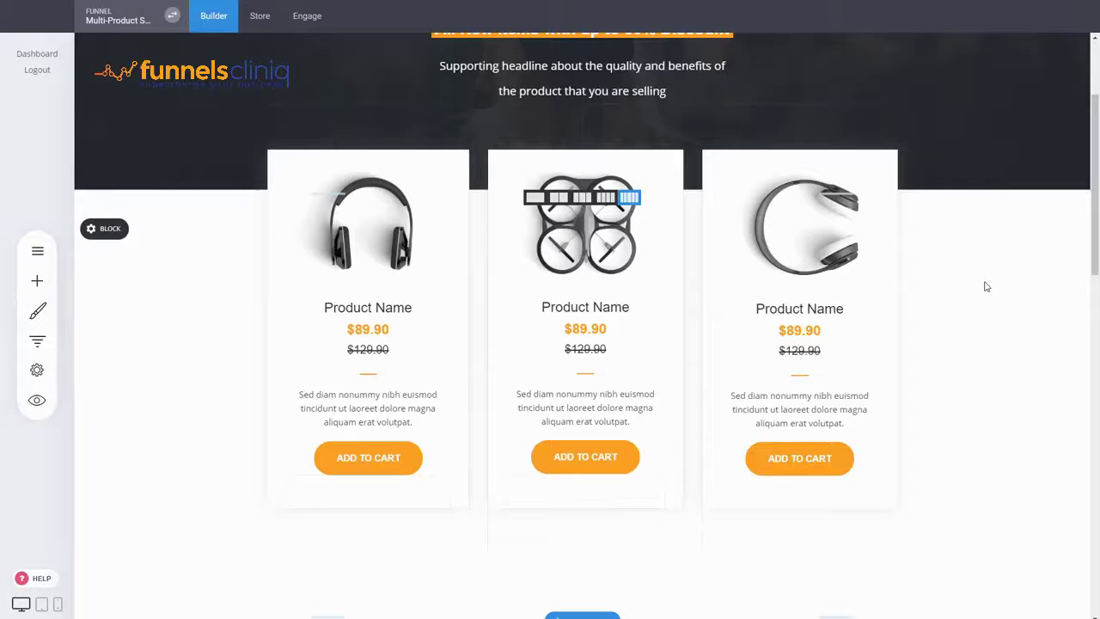
click(404, 456)
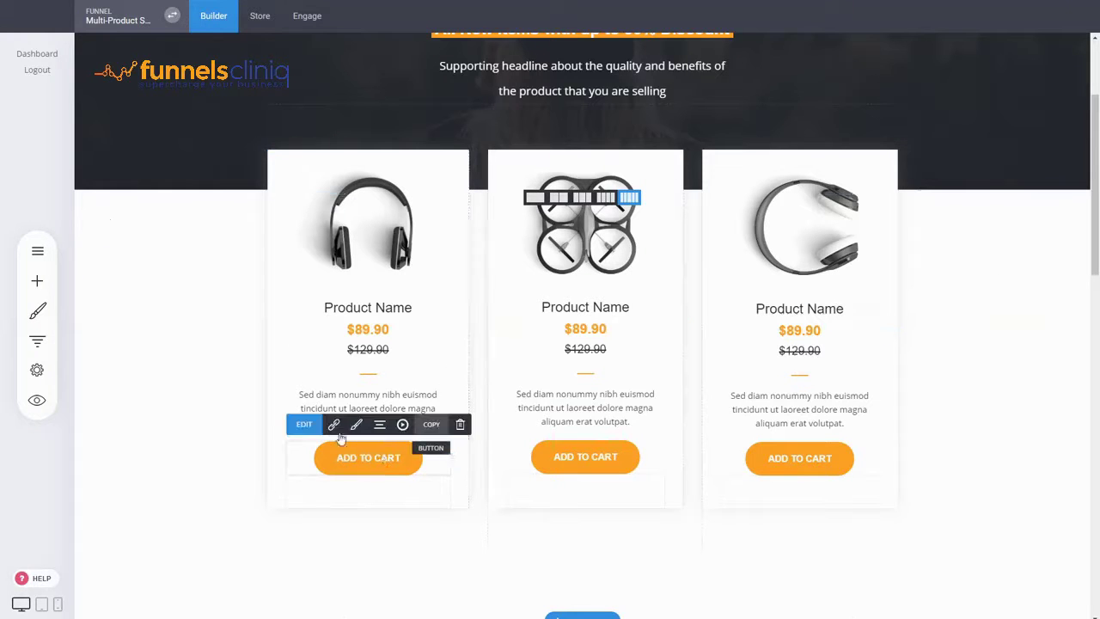
click(334, 425)
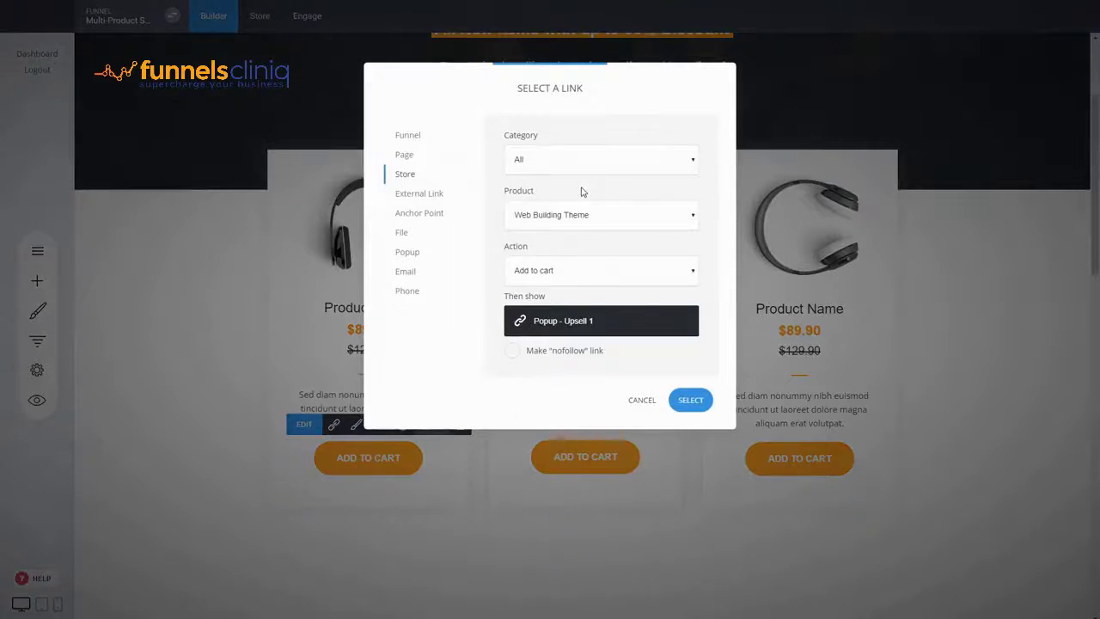
click(639, 401)
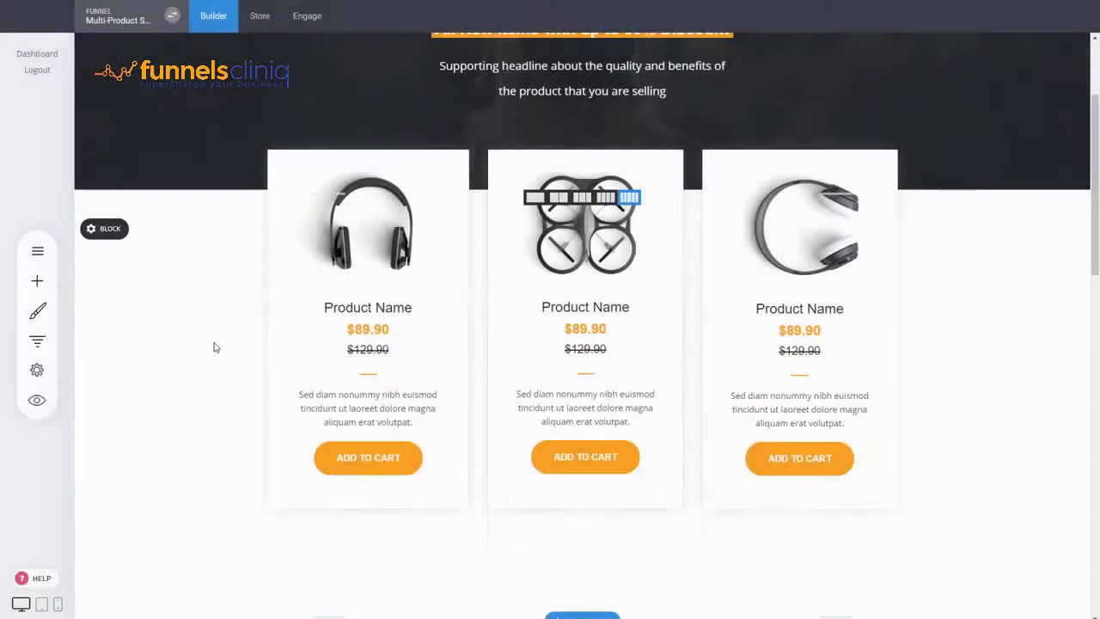
Step: Create a new popup from the Product category template with three product cards, and close the popup editor
click(30, 252)
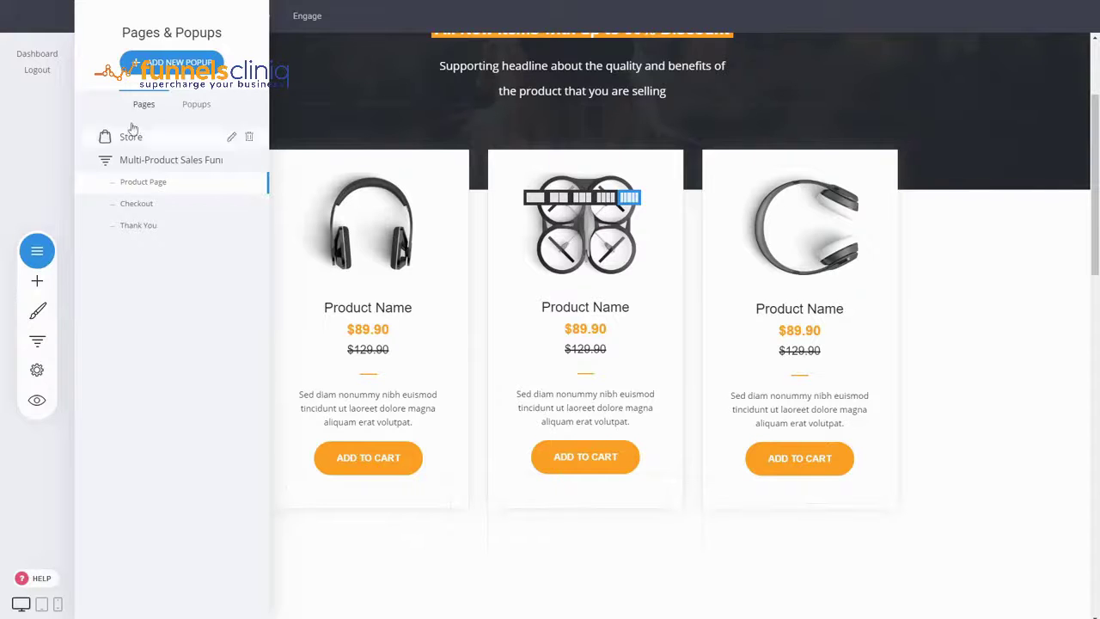
click(154, 64)
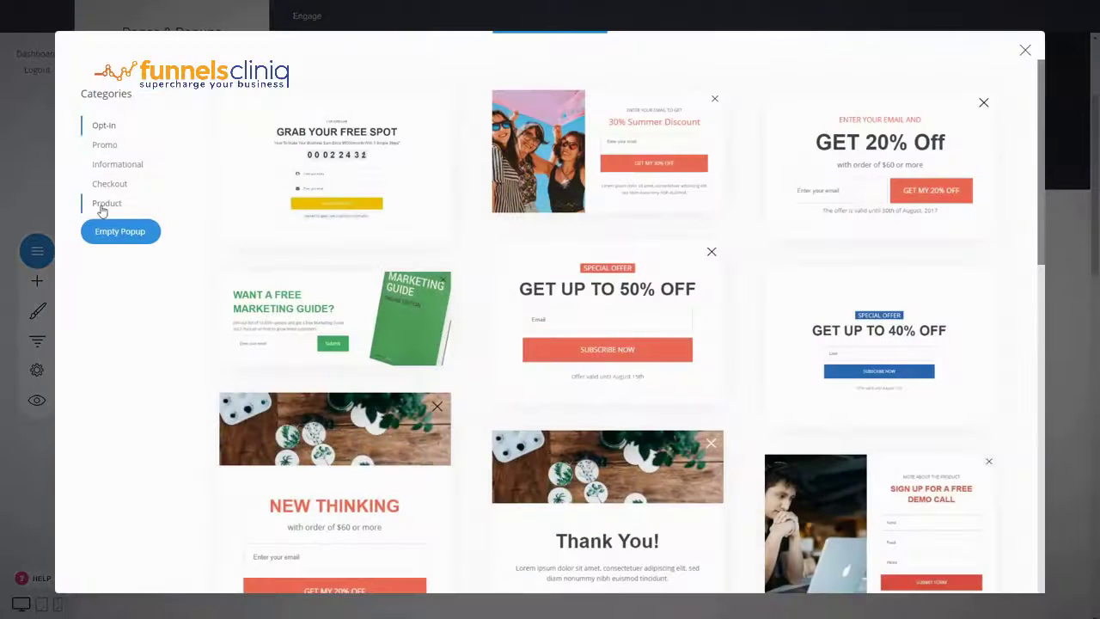
click(101, 204)
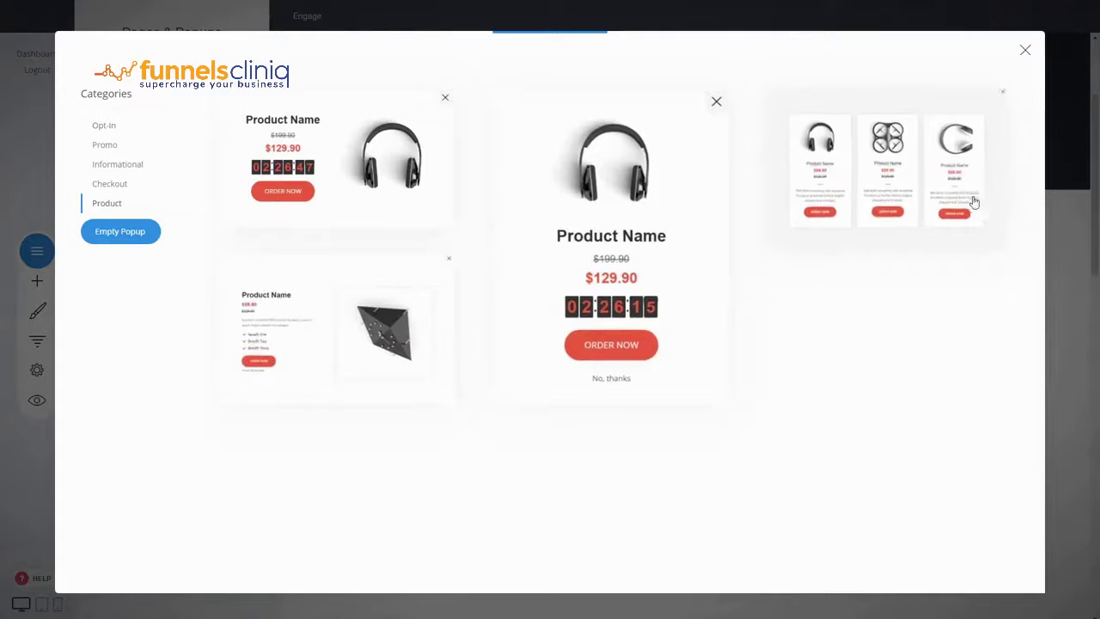
click(894, 209)
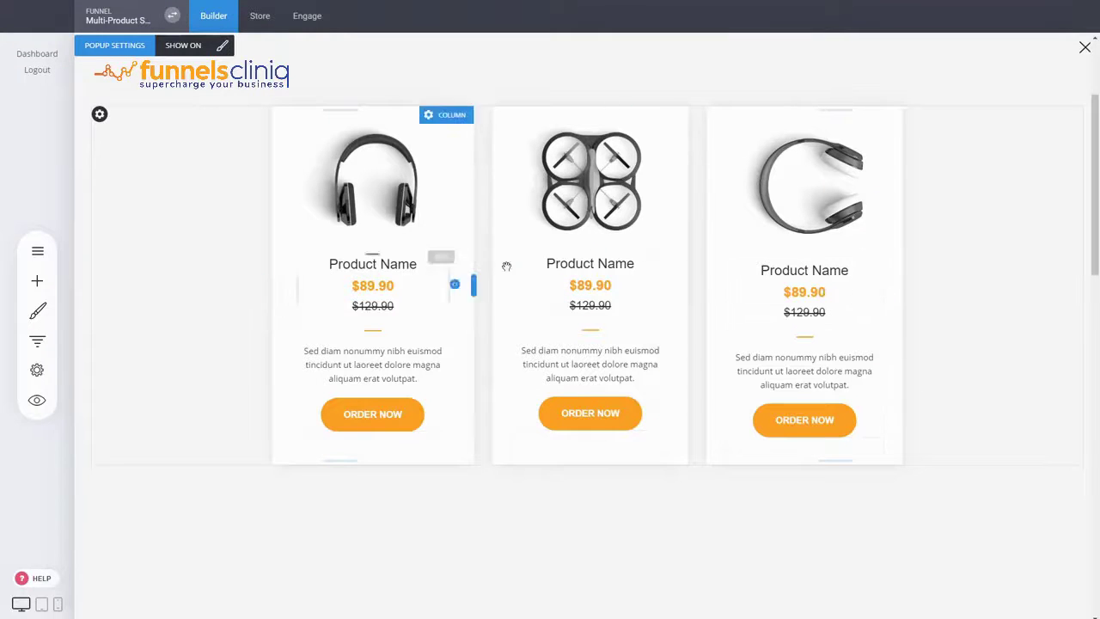
click(1085, 49)
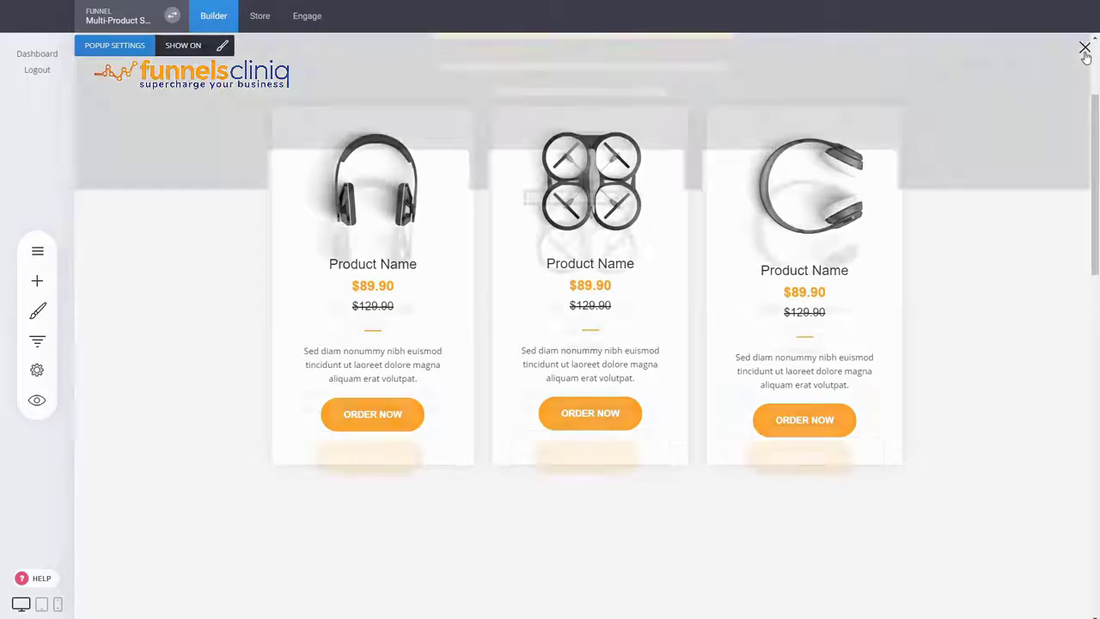